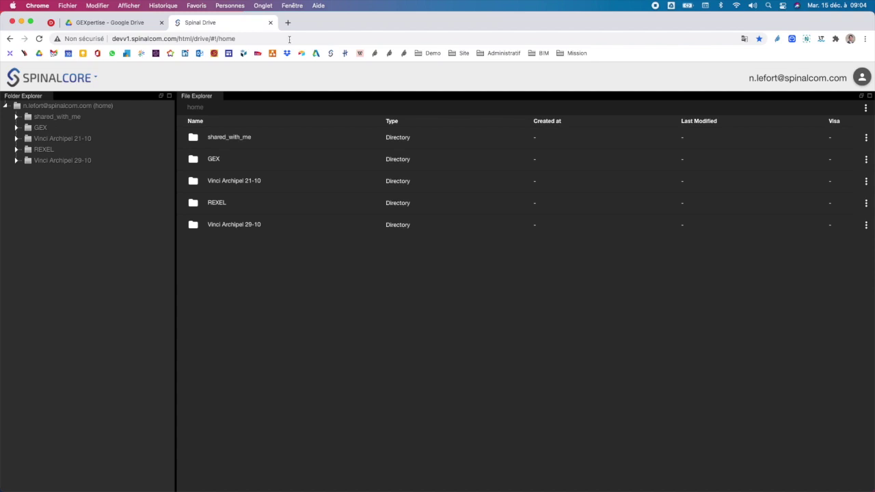
Open the DEI digital twin from the shared_with_me / Test DEI folder in ST Studio.
double_click(231, 137)
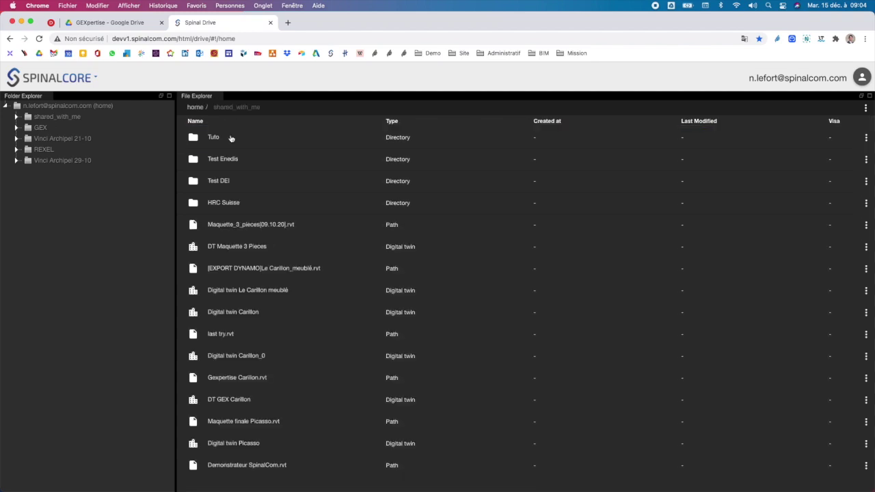
double_click(216, 181)
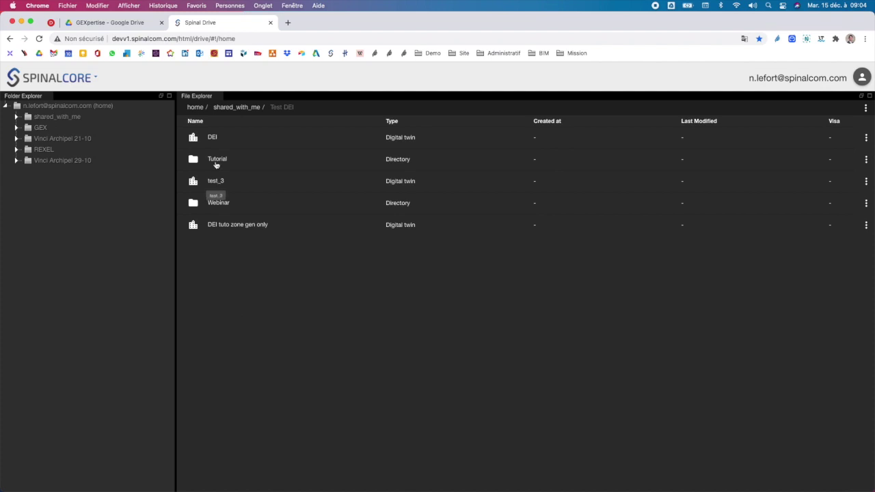
click(215, 137)
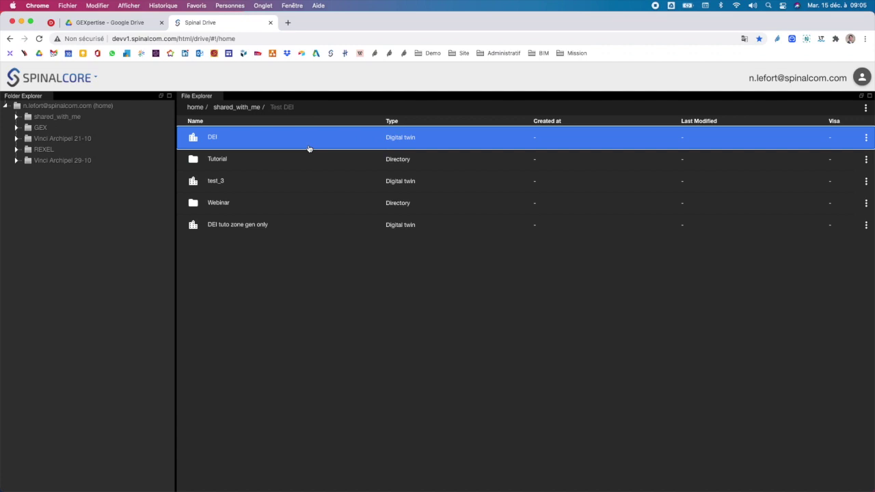
right_click(272, 138)
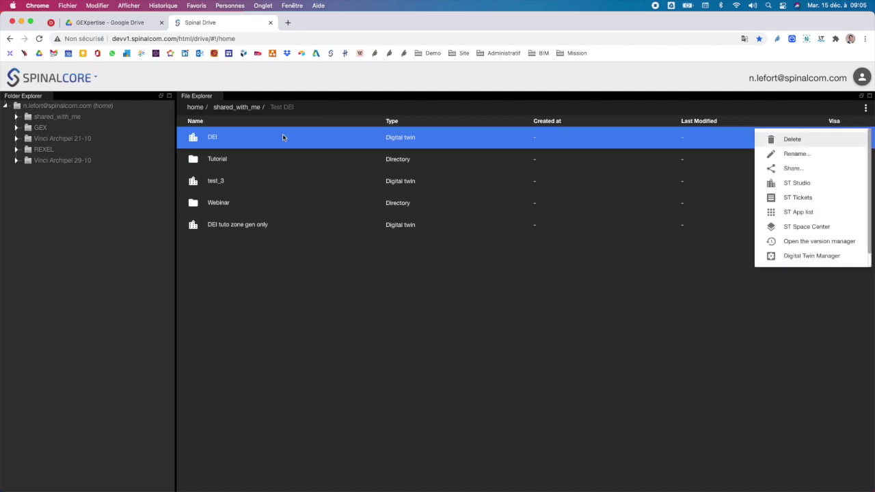
click(807, 183)
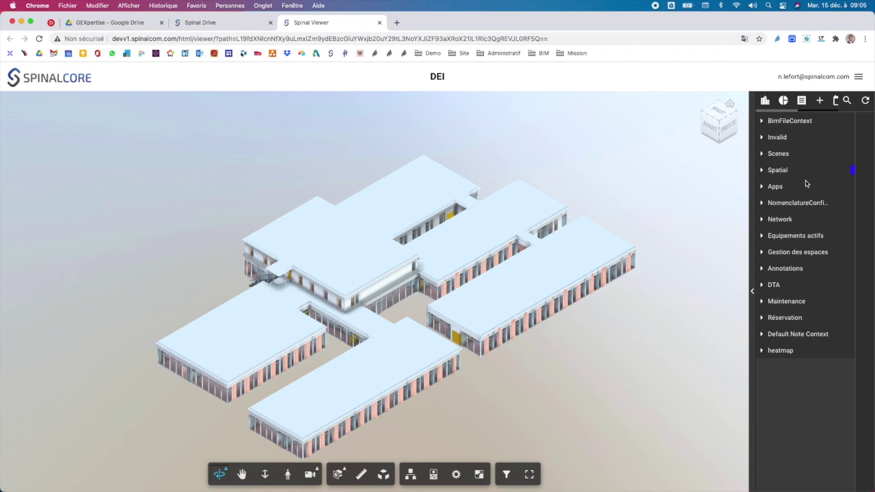
Isolate the Ground Floor of the DEI building from the Spatial context in the 3D model.
drag(585, 360, 529, 362)
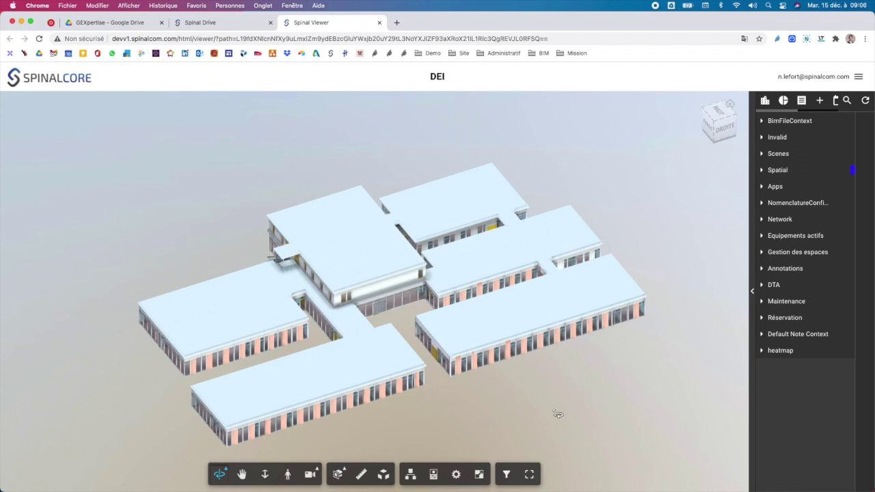
drag(530, 381, 552, 377)
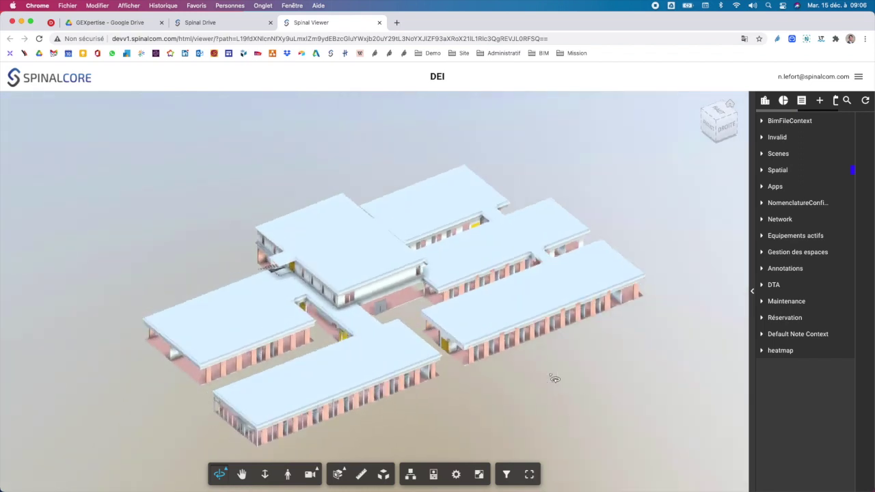
click(762, 170)
click(770, 186)
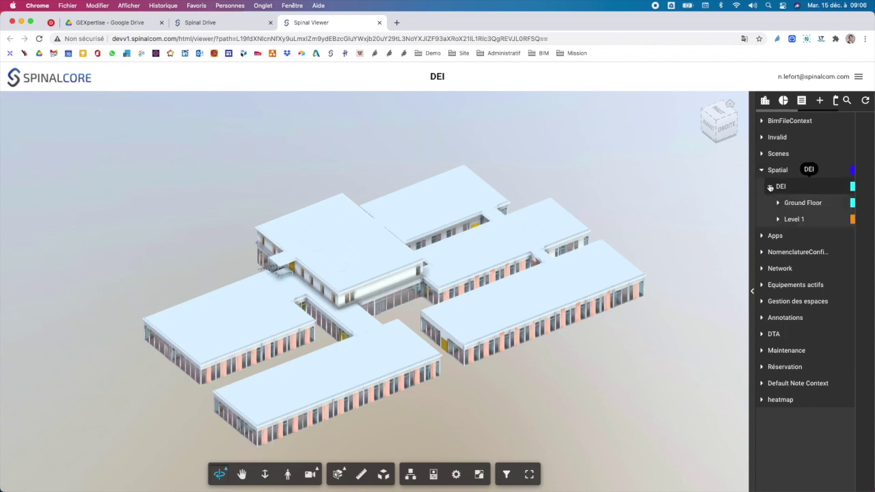
click(798, 203)
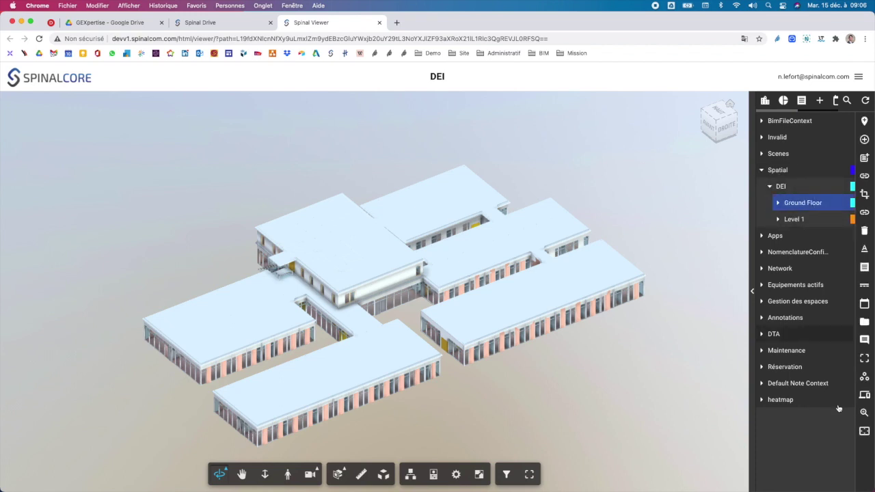
click(865, 432)
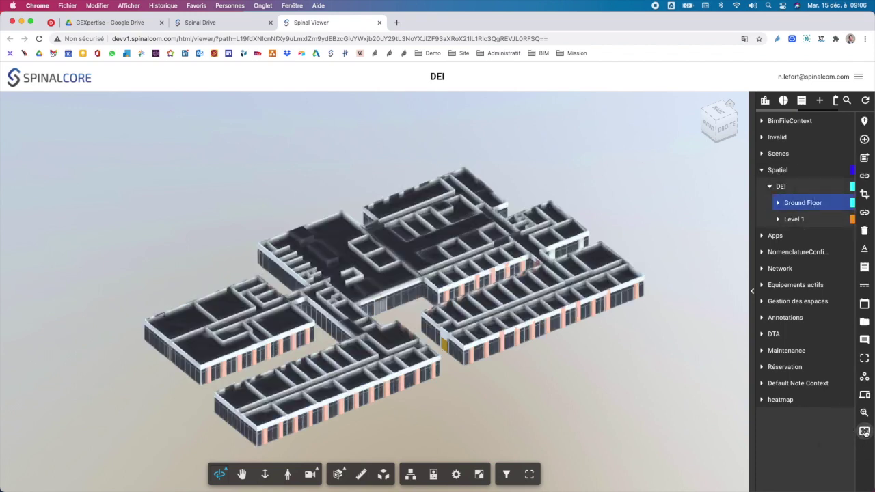
Hide the Pièces category in the model browser and view the ground floor from above.
click(411, 474)
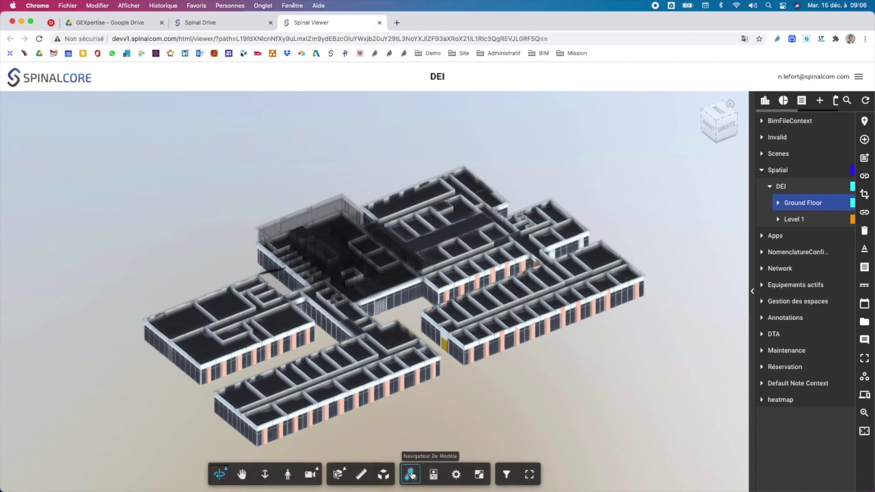
click(129, 441)
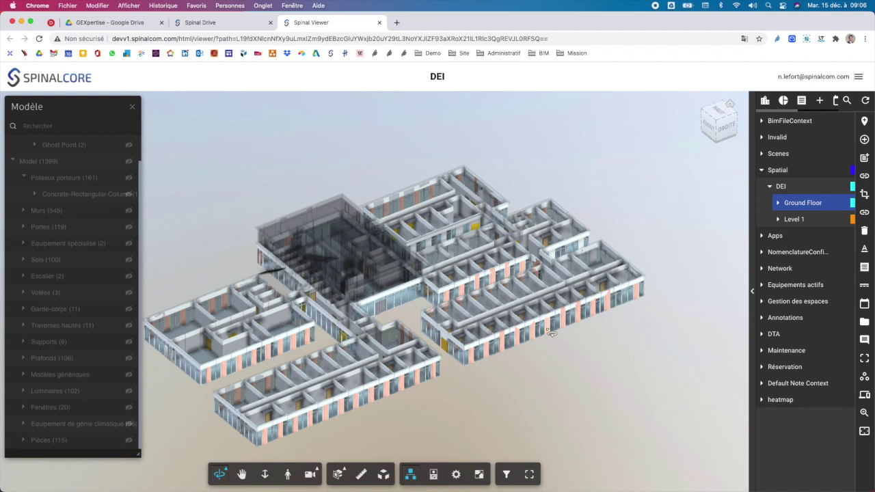
drag(552, 328, 537, 367)
click(133, 110)
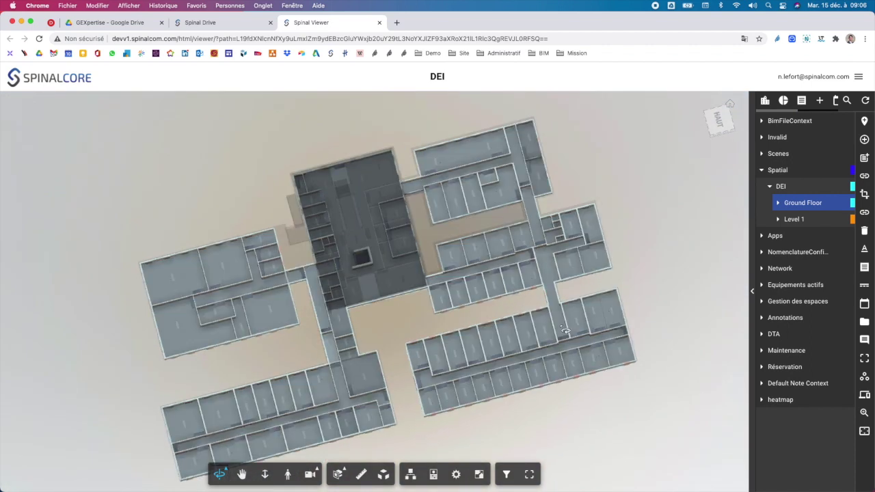
Examine the documentation of the ceiling split unit in the corridor, including its files, URLs and attributes.
right_click(569, 342)
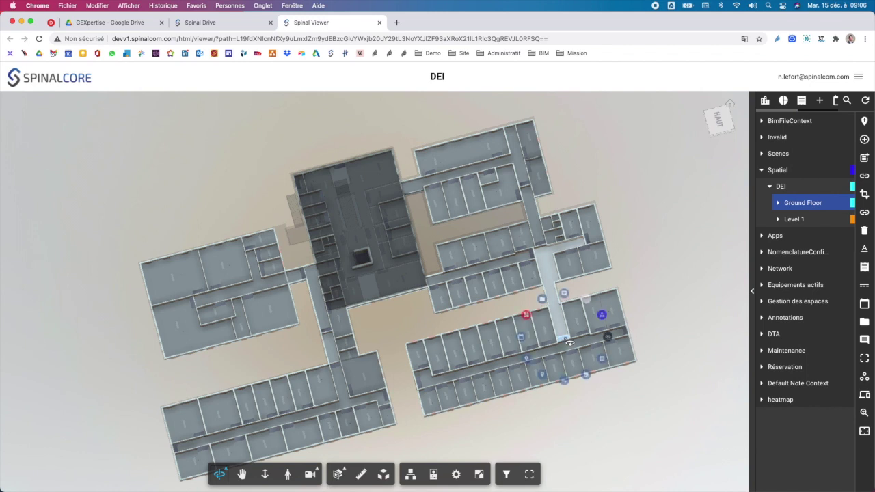
click(542, 300)
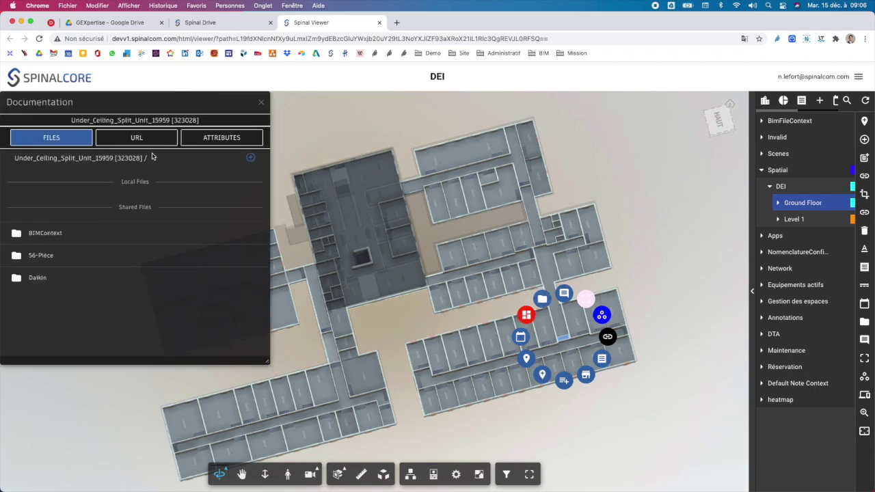
click(140, 138)
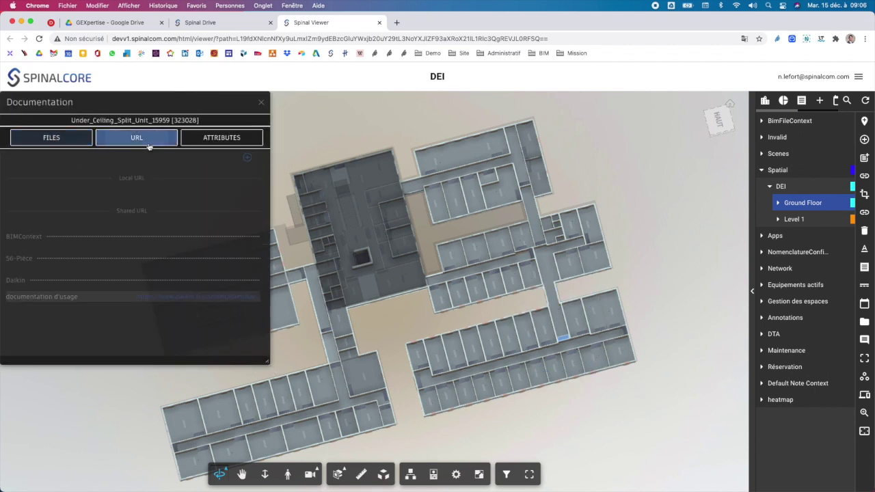
click(217, 137)
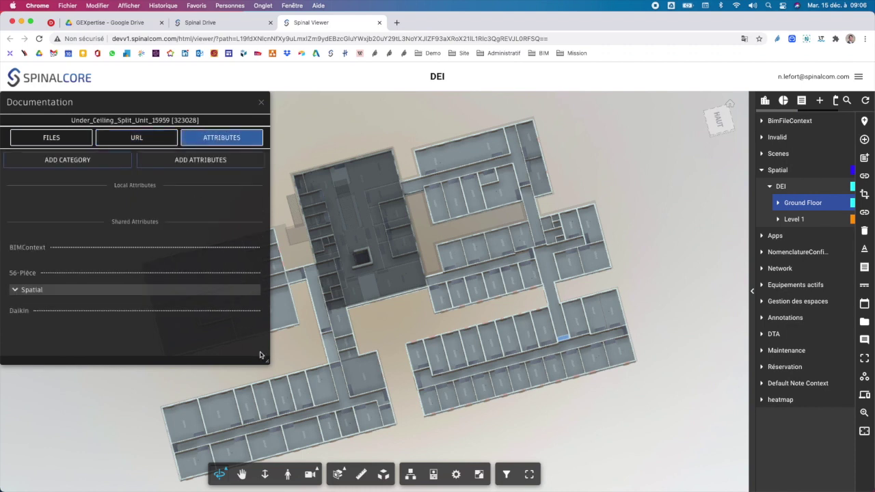
drag(267, 361, 289, 393)
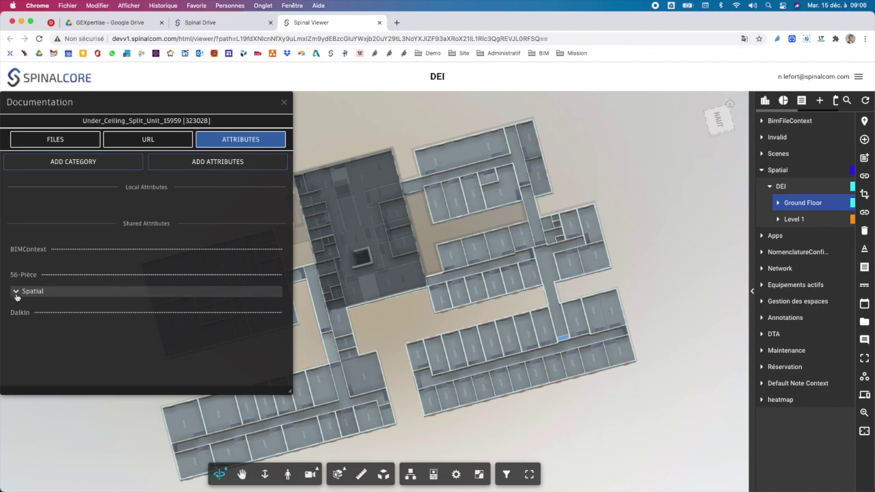
click(284, 106)
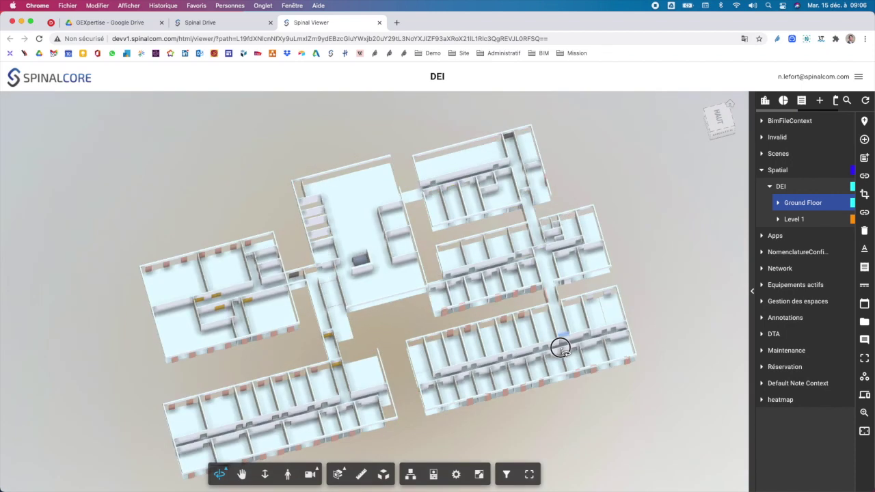
Show the Daikin group of the CVC category in Equipements actifs in its colour on the model.
click(753, 290)
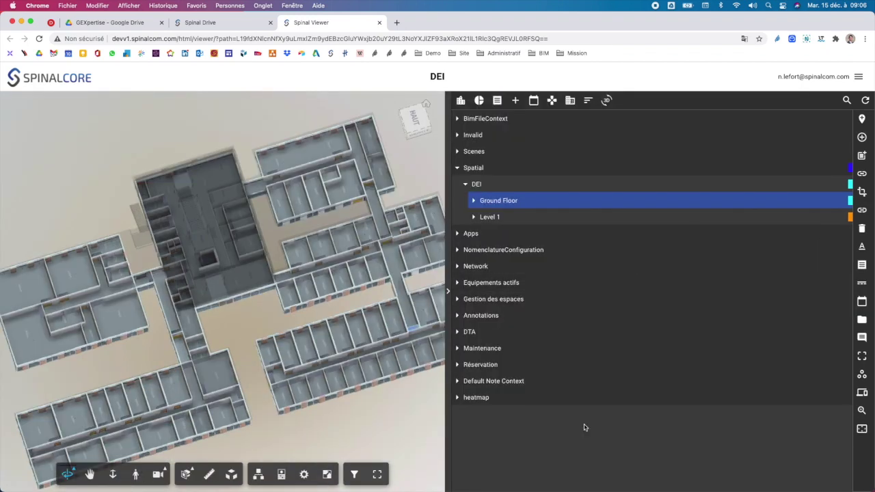
click(457, 283)
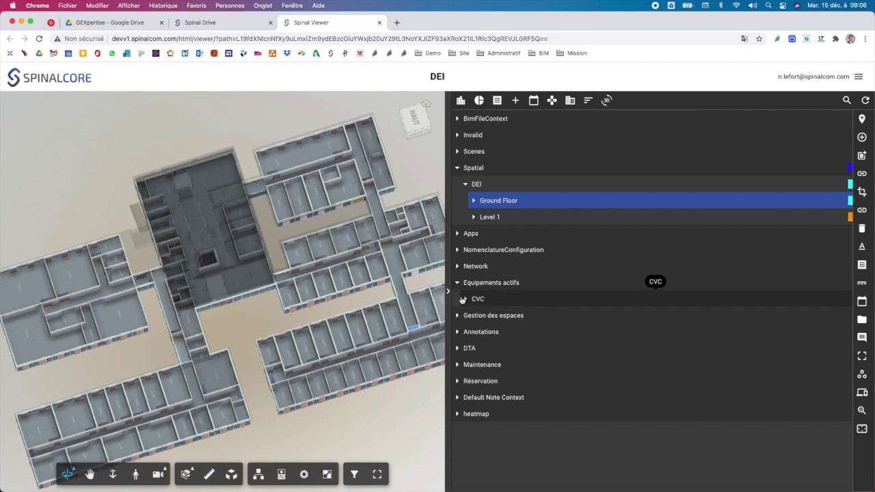
click(463, 299)
click(487, 317)
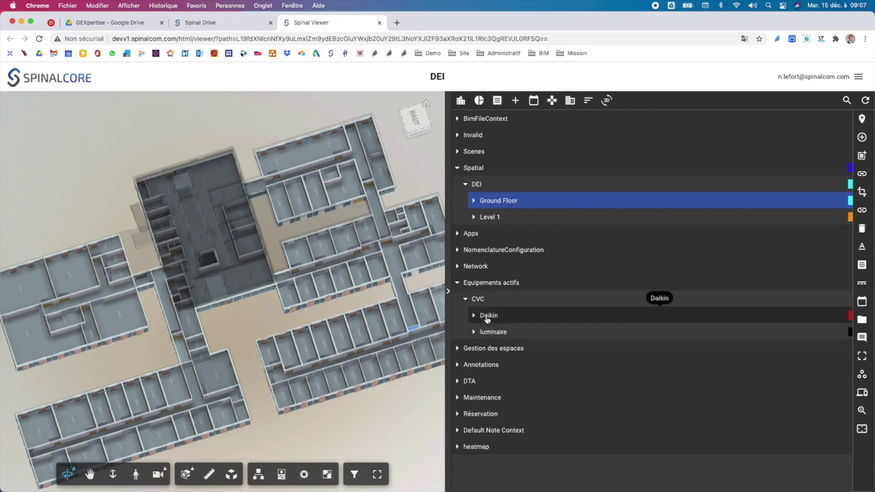
click(864, 192)
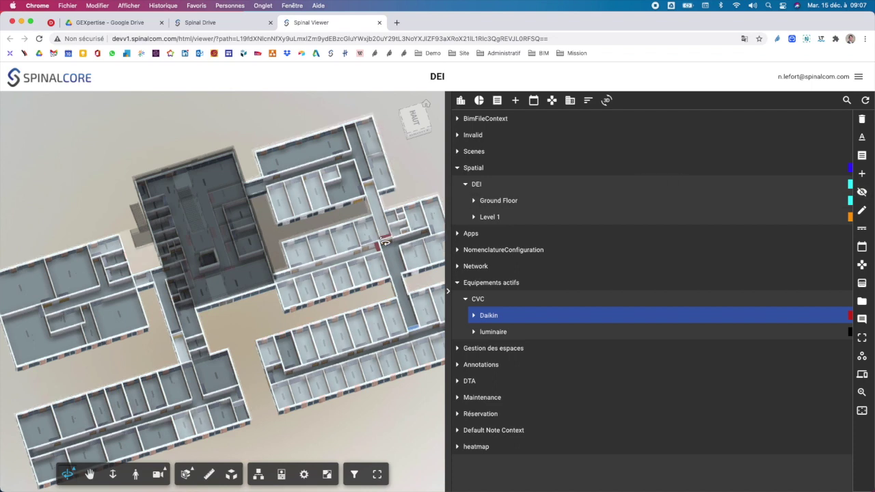
Examine the distribution of the coloured Daikin units over the whole ground floor plan.
scroll(385, 243, up, 5)
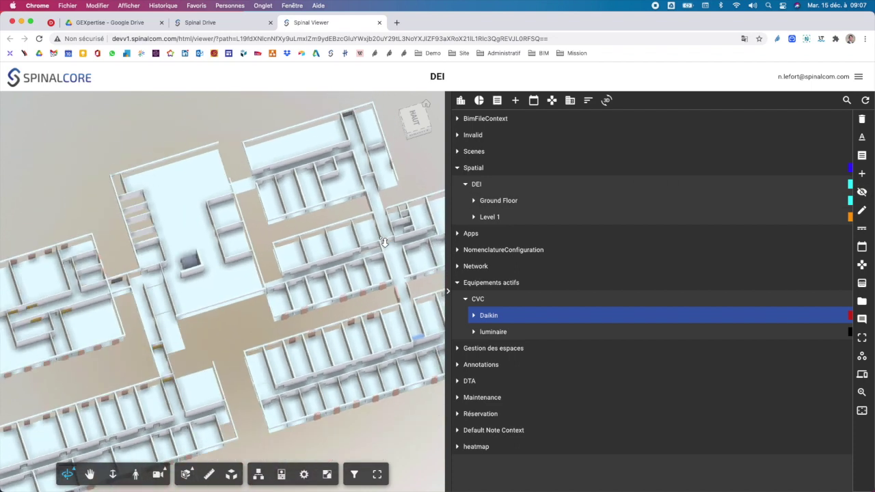
scroll(385, 242, down, 10)
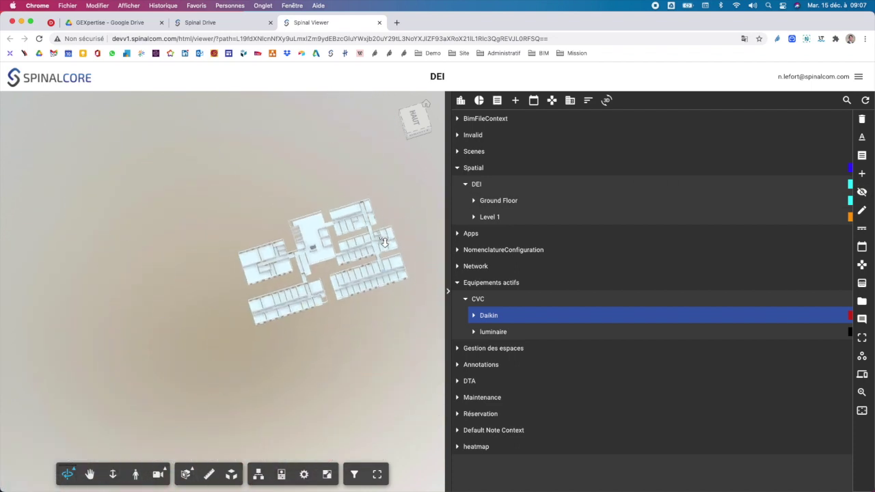
click(448, 291)
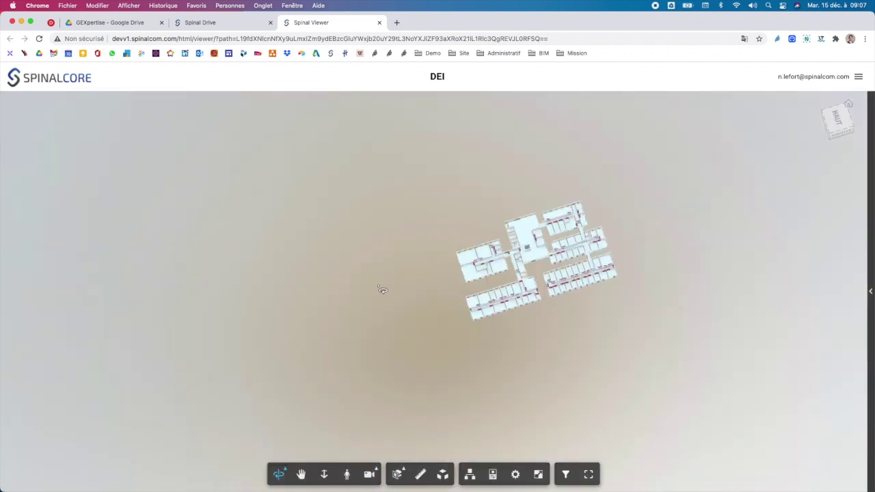
scroll(554, 284, up, 2)
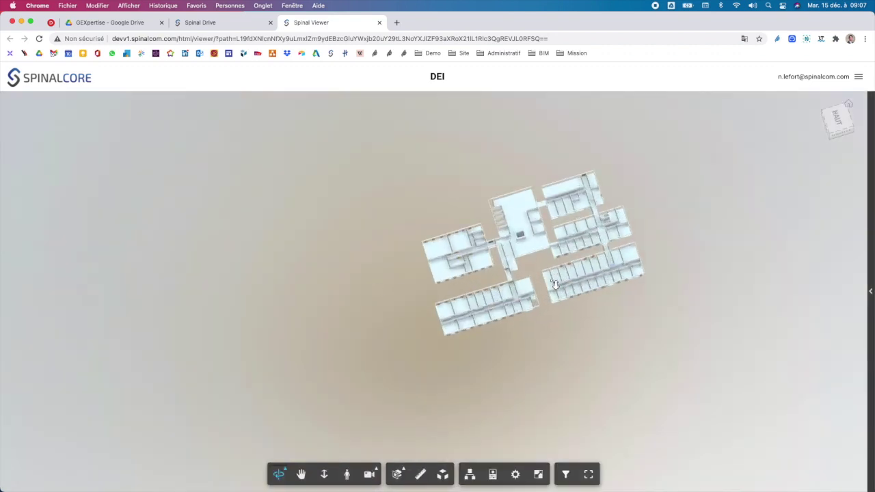
scroll(554, 284, up, 3)
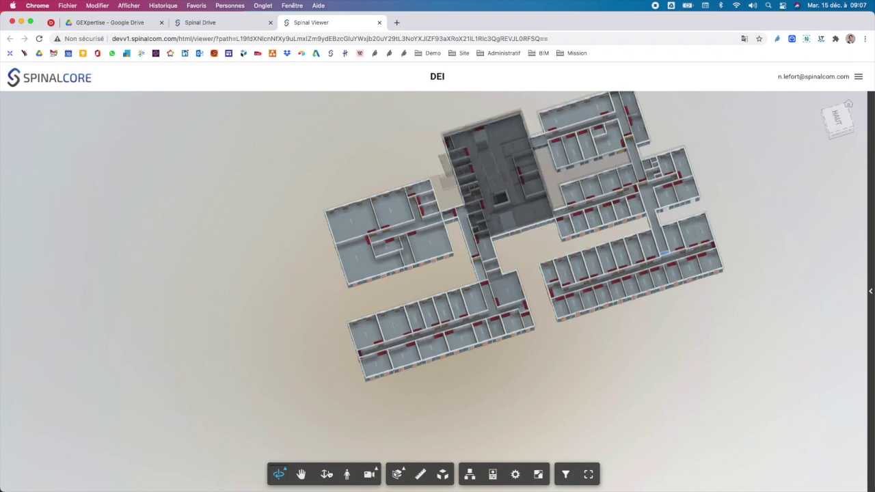
click(302, 474)
drag(527, 246, 446, 292)
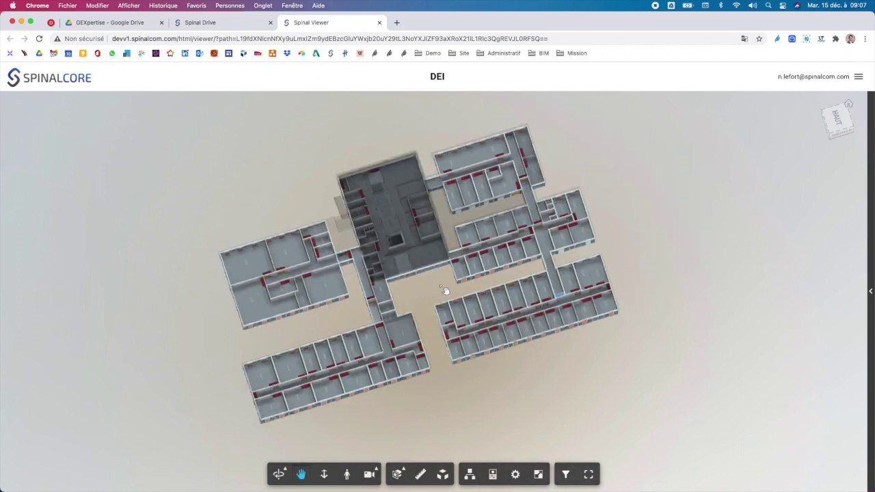
Start managing groups of the Equipments Group type, with the Equipements actifs context selected in the tree.
click(871, 291)
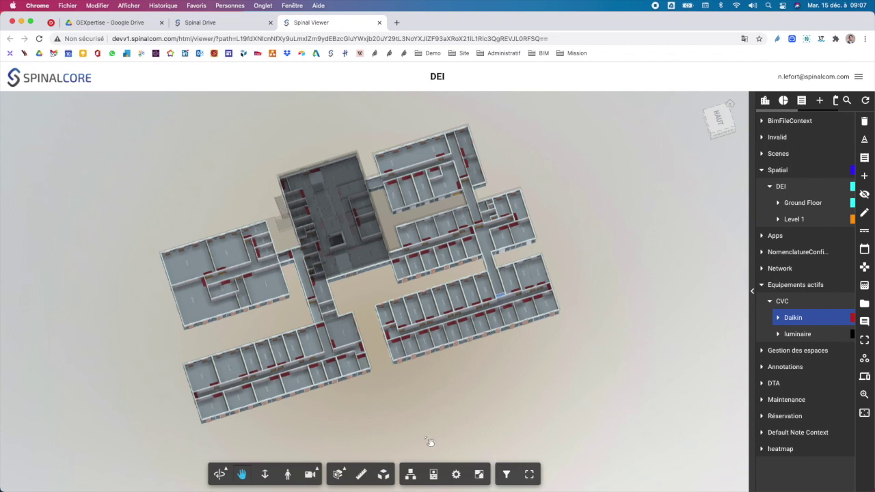
click(769, 286)
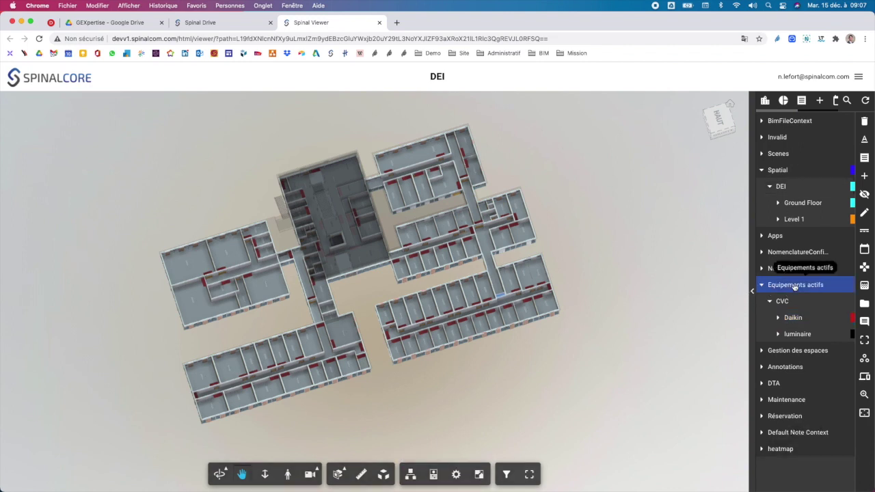
click(752, 291)
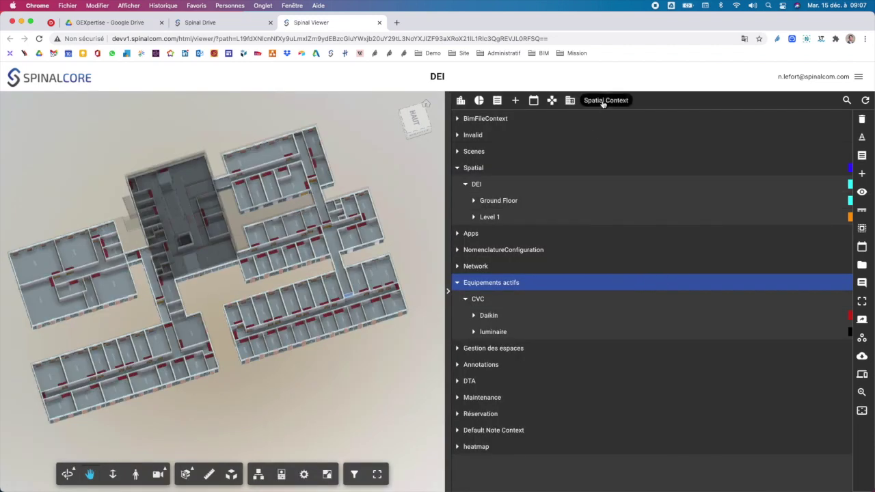
click(521, 102)
click(469, 274)
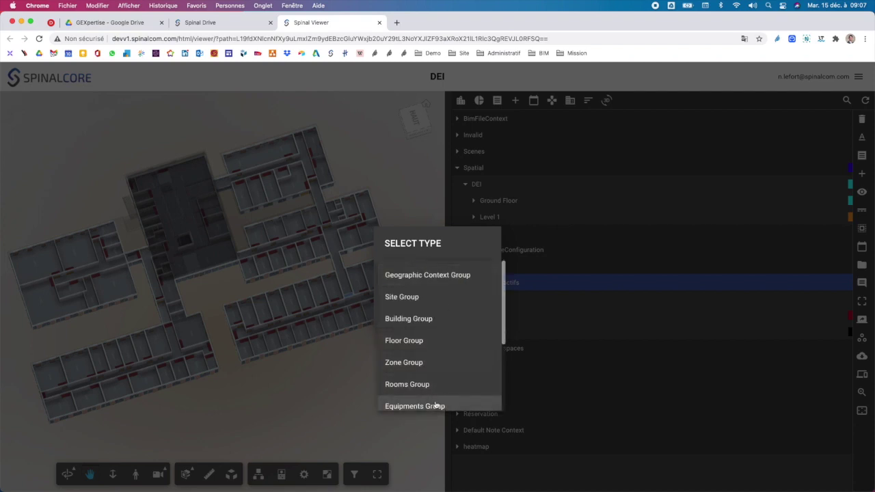
click(435, 406)
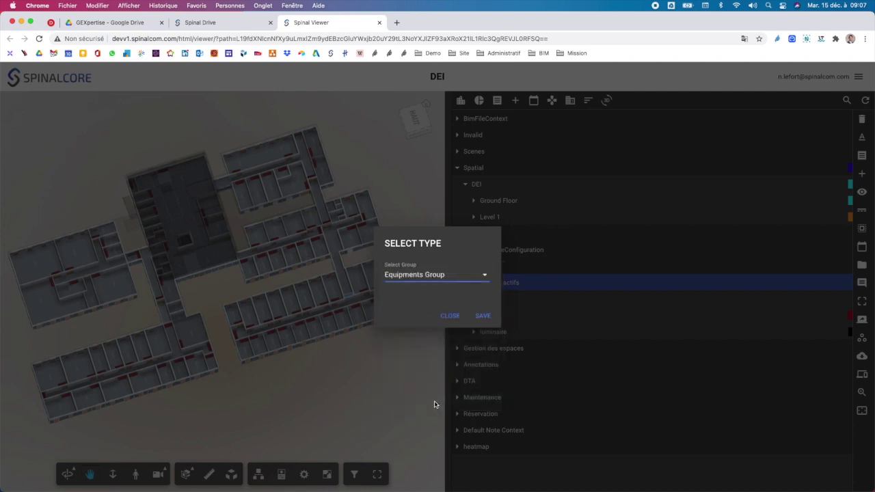
click(483, 316)
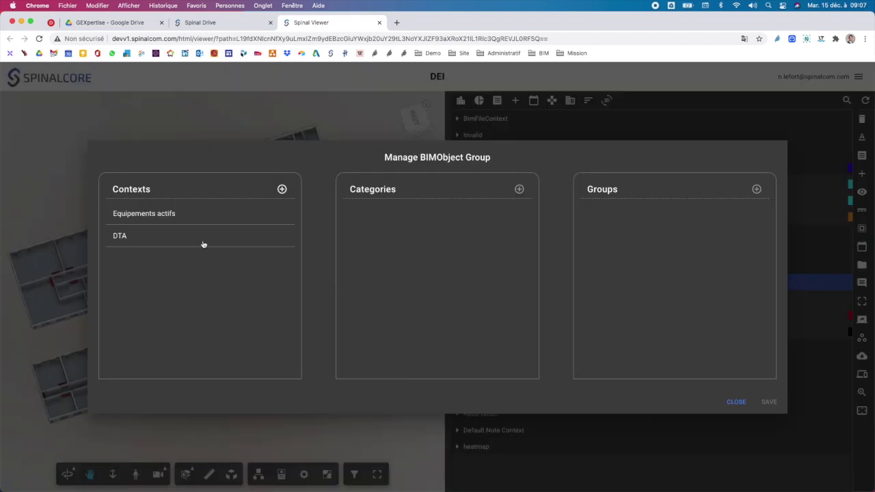
Add a category named portes connectées with an icon from the action set to the Equipements actifs context.
click(220, 214)
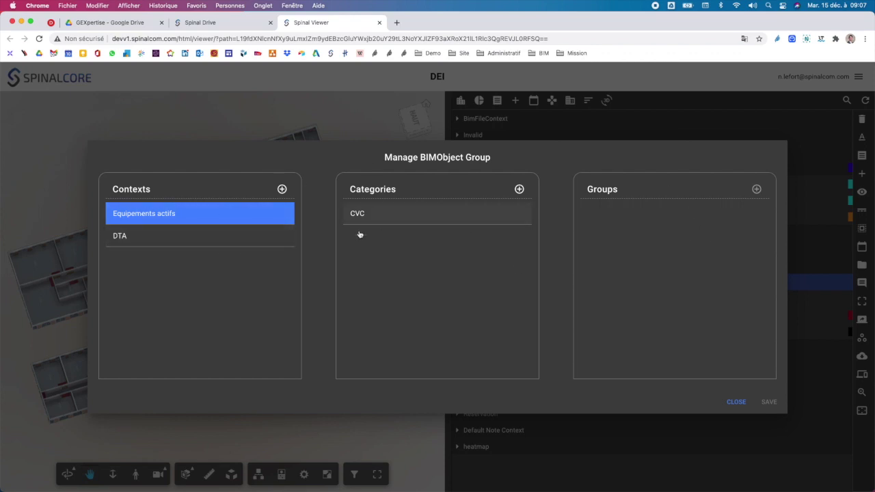
click(420, 259)
click(520, 189)
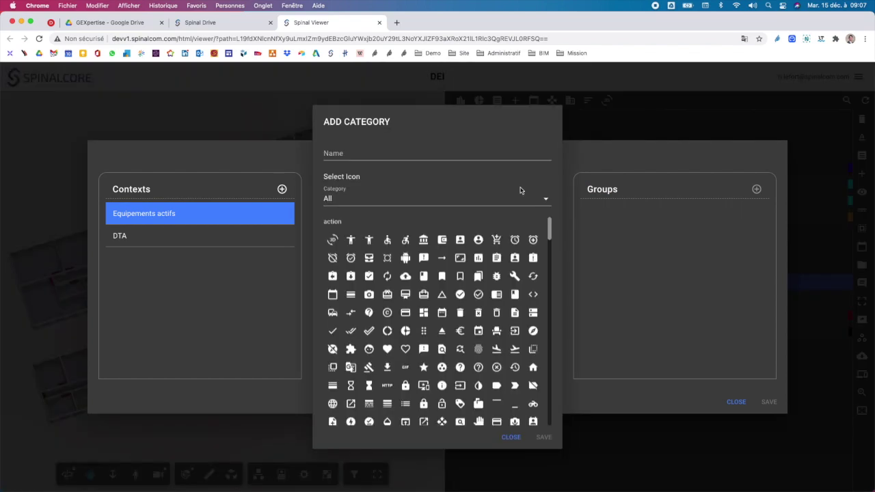
click(353, 153)
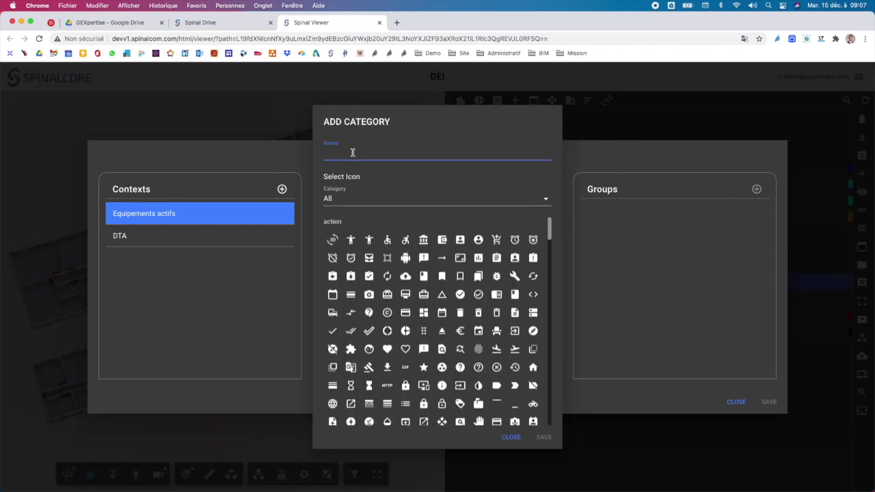
text(porte connectées)
click(342, 153)
text(s)
click(405, 277)
click(547, 439)
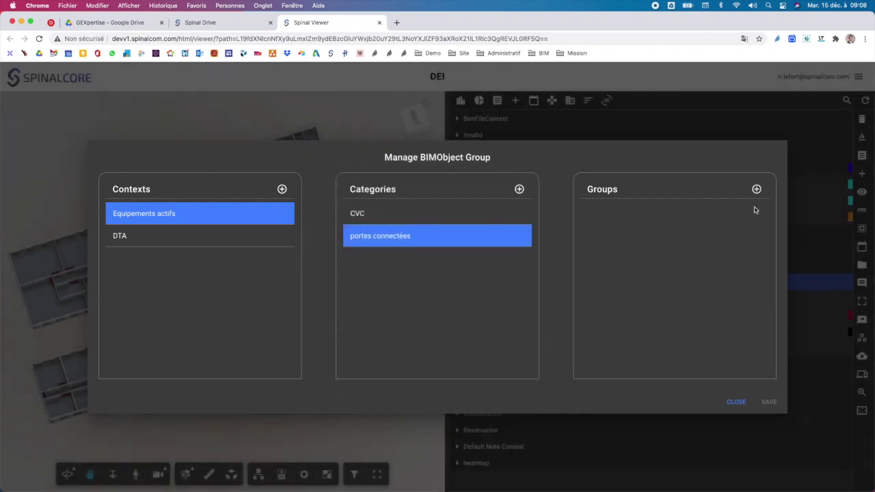
Add a green group named Portes de bureaux to the portes connectées category and save the group management changes.
click(757, 190)
click(406, 219)
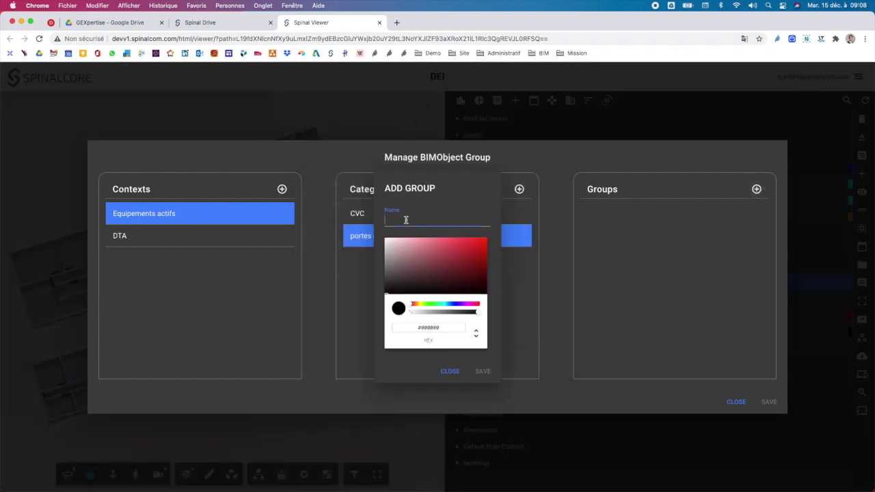
text(Porte de bureau)
click(402, 219)
text(s)
click(438, 303)
drag(437, 269, 438, 253)
click(483, 371)
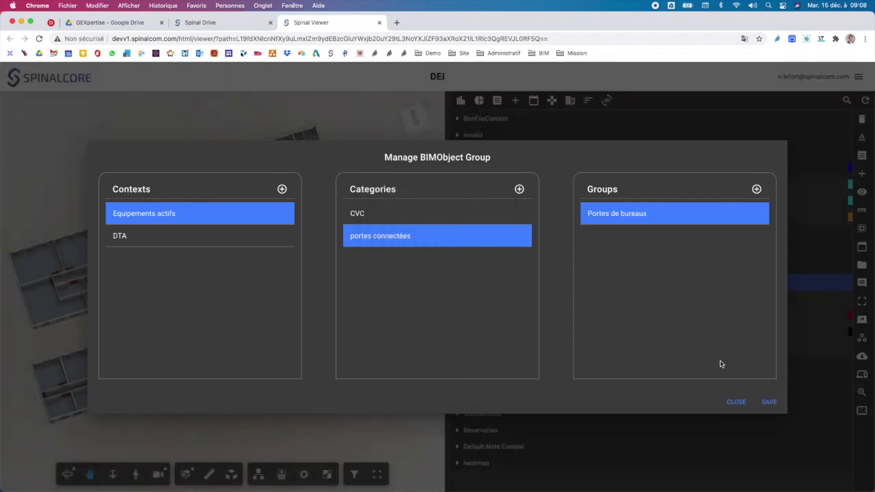
click(770, 402)
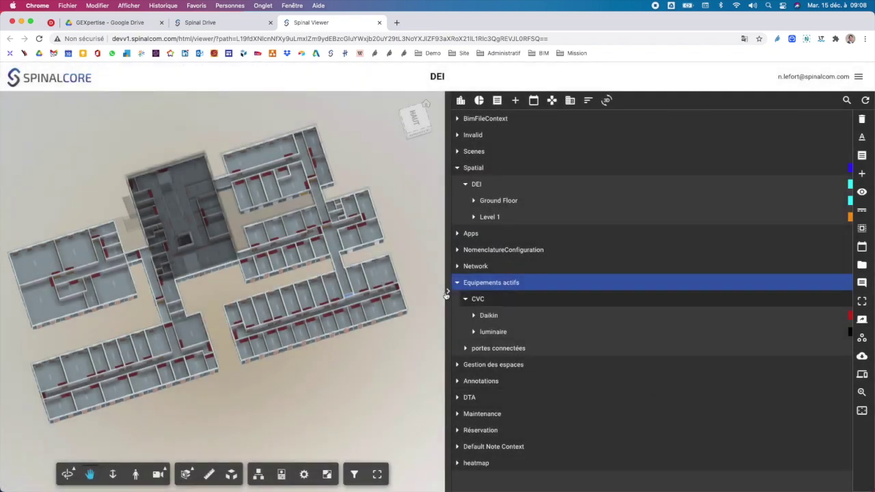
Make Portes de bureaux the active group and select an office door in the ground floor model.
click(466, 349)
click(521, 365)
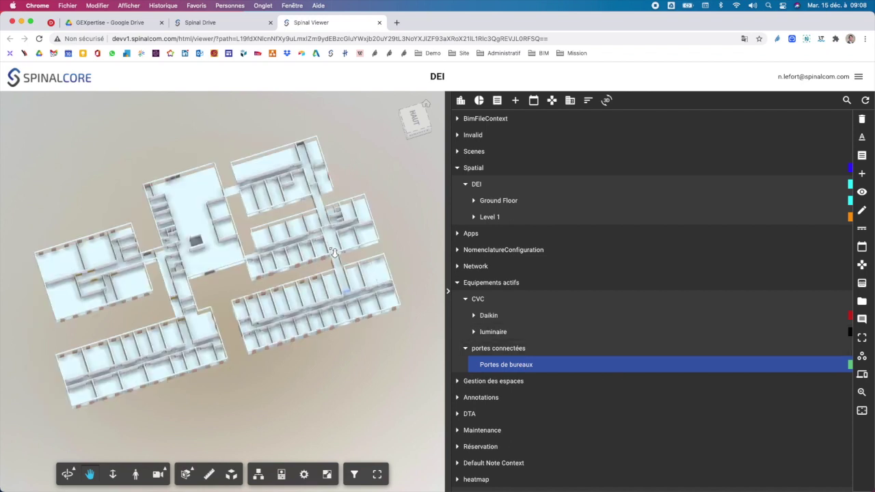
scroll(334, 252, up, 5)
scroll(334, 253, up, 6)
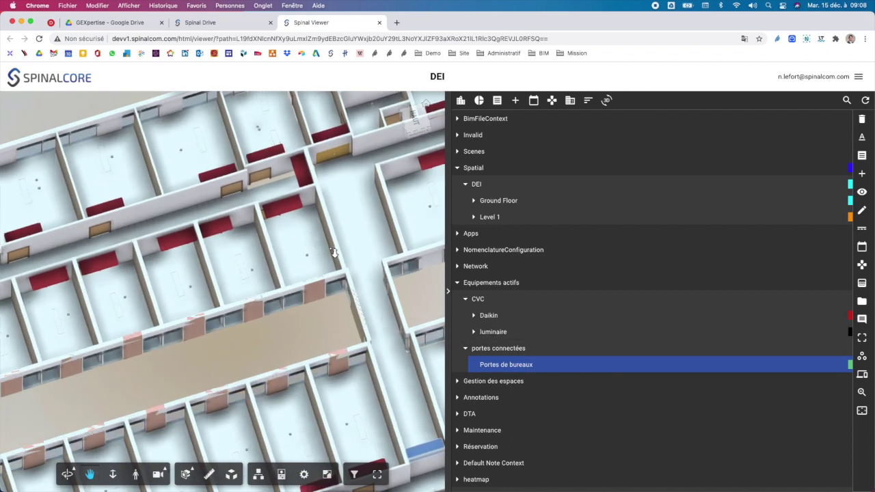
scroll(334, 252, up, 2)
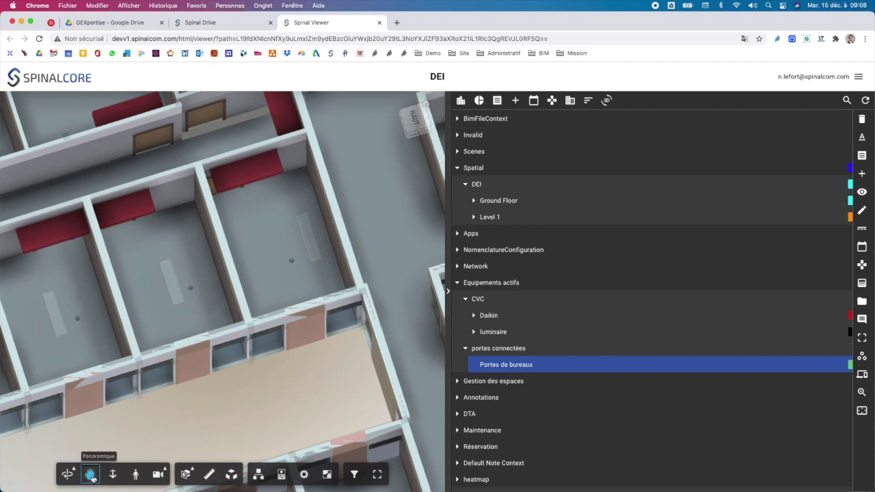
click(68, 474)
drag(182, 408, 156, 389)
scroll(257, 243, up, 1)
scroll(260, 246, down, 3)
click(90, 474)
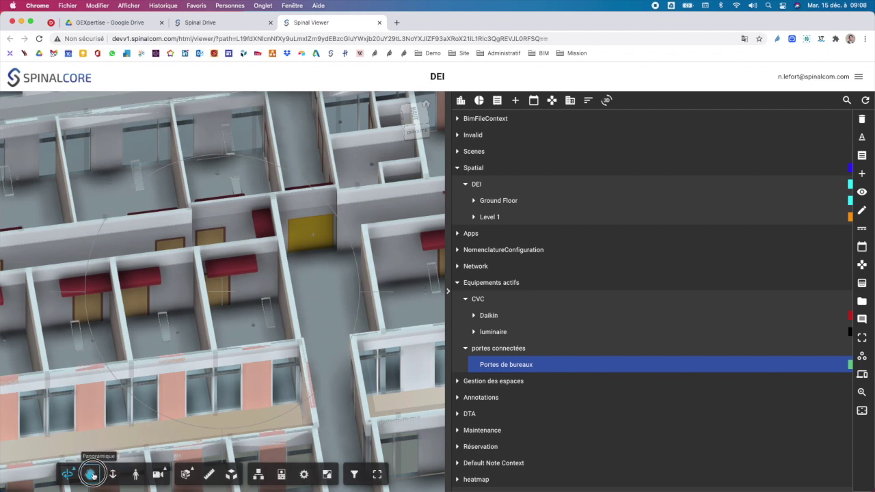
click(223, 299)
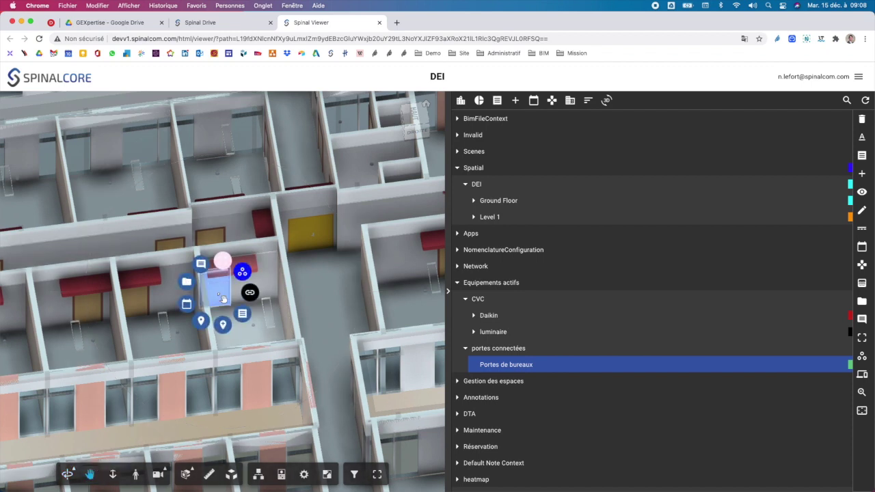
Select all M_Single-Flush doors of type 0915 x 2134mm in the model browser and add them to Portes de bureaux.
click(258, 477)
scroll(34, 330, up, 10)
scroll(35, 330, up, 5)
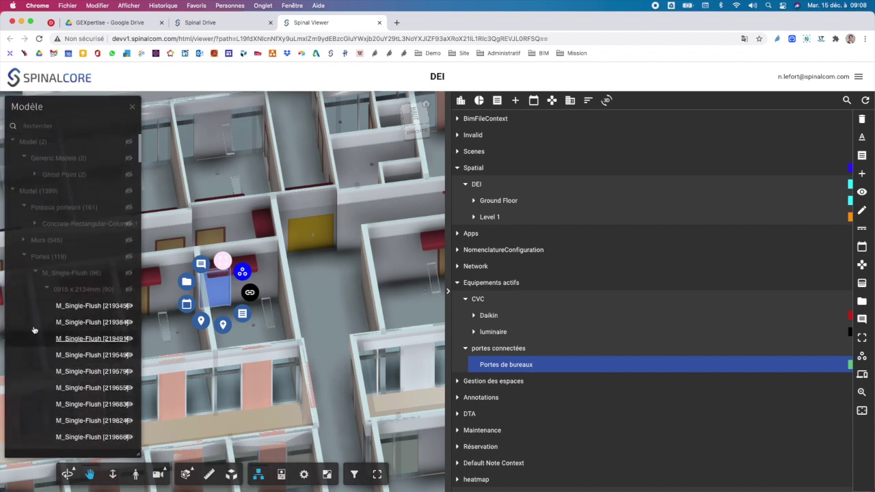
click(82, 256)
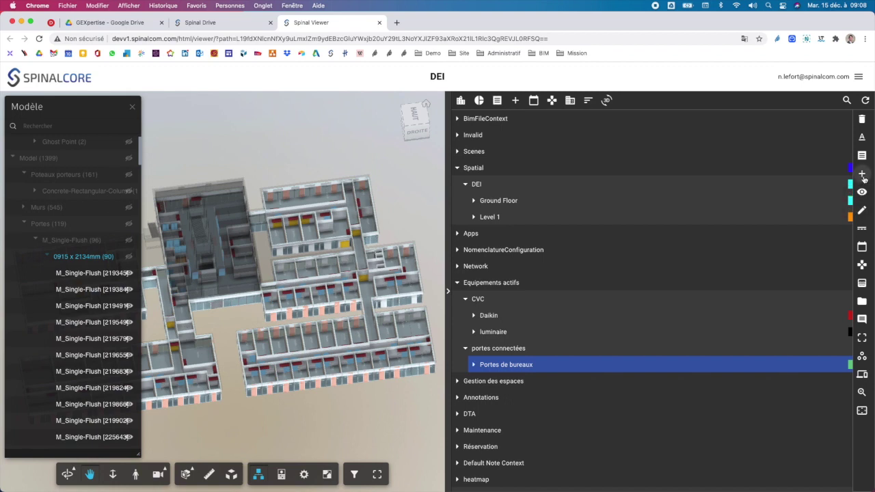
click(132, 108)
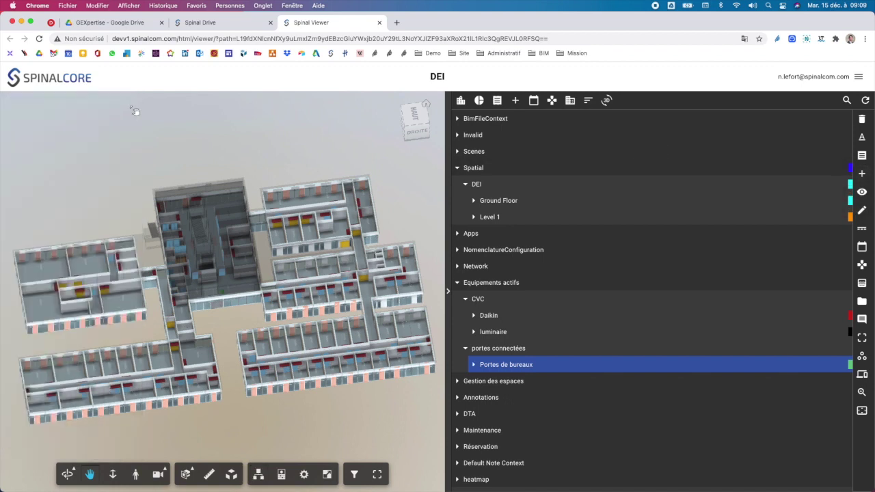
Reload the viewer and isolate the doors of the Portes de bureaux group under Equipements actifs in the model.
click(39, 38)
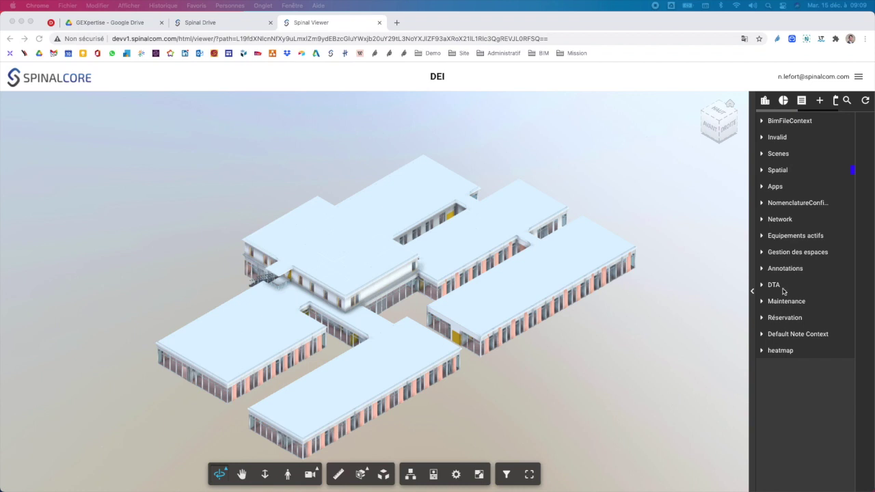
click(762, 235)
click(770, 270)
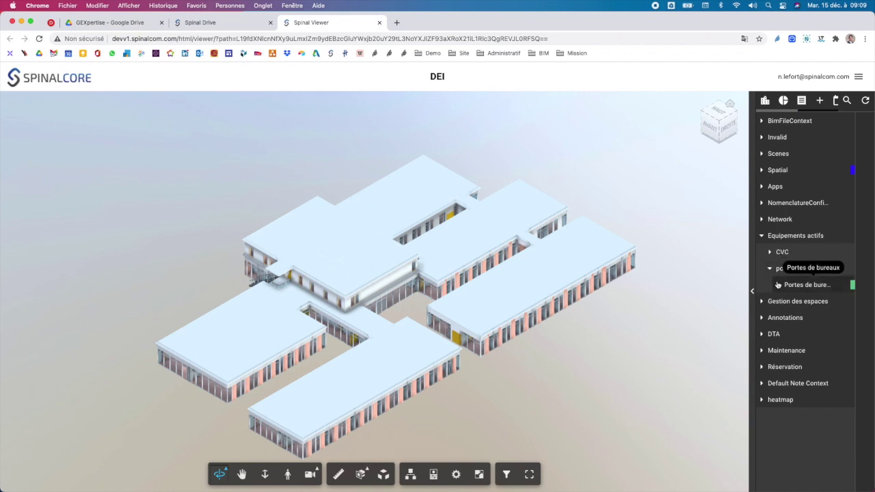
click(778, 284)
click(805, 285)
click(865, 413)
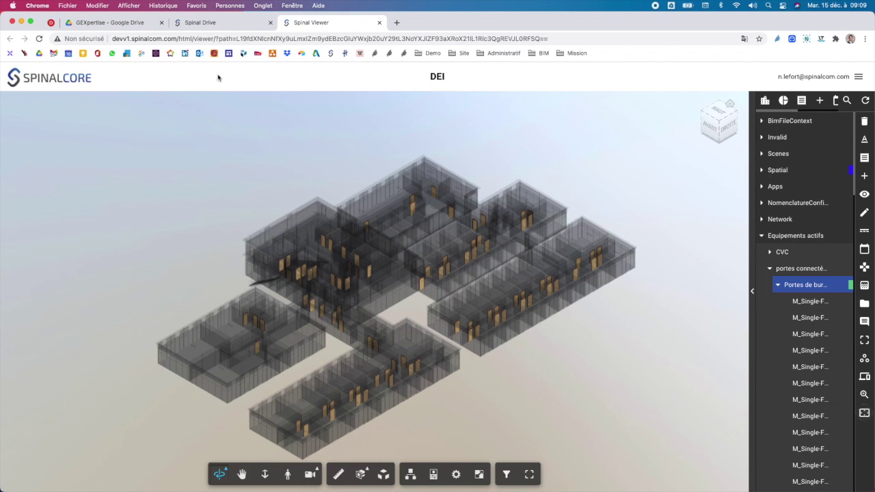
Switch to Spinal Drive, open the DEI digital twin with ST Space Center, and enter its Data Room.
click(248, 24)
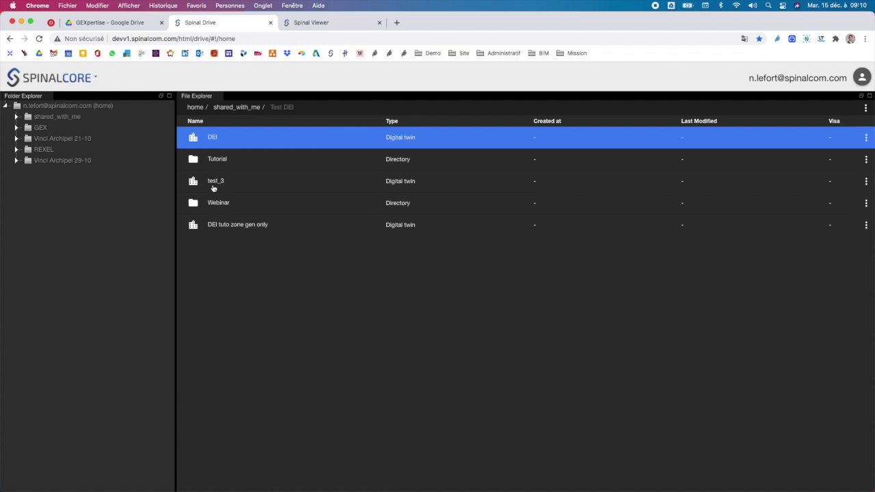
click(866, 138)
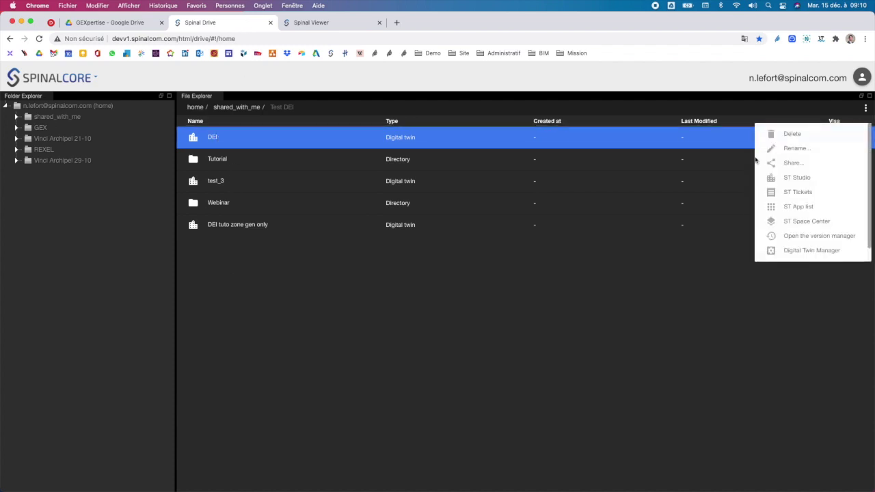
click(793, 221)
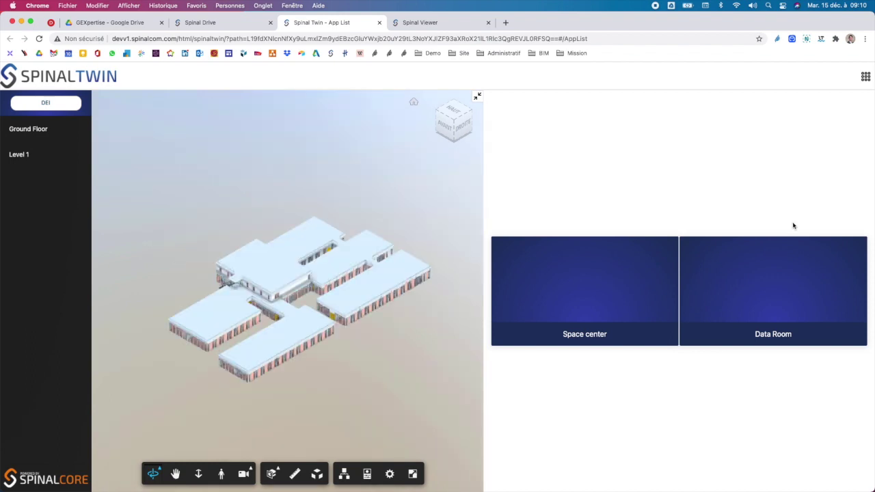
click(780, 328)
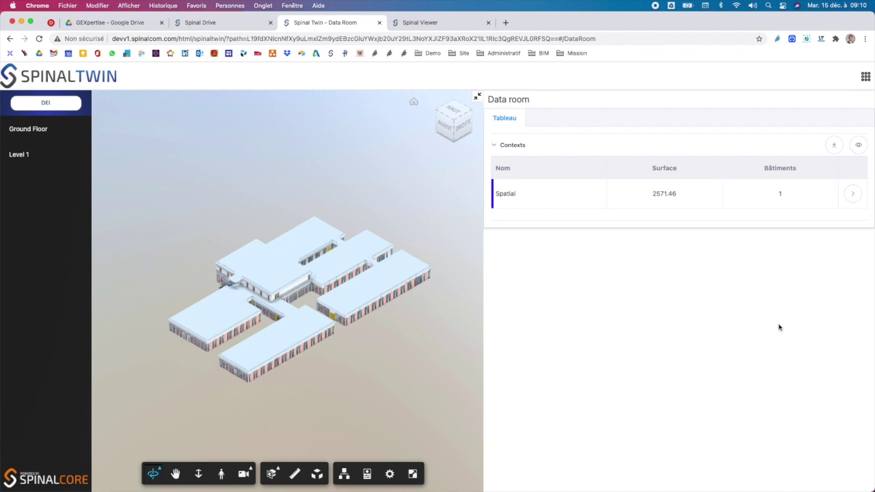
View the Ground Floor and Level 1 plans of the DEI building, ending on the Ground Floor.
click(34, 128)
click(35, 129)
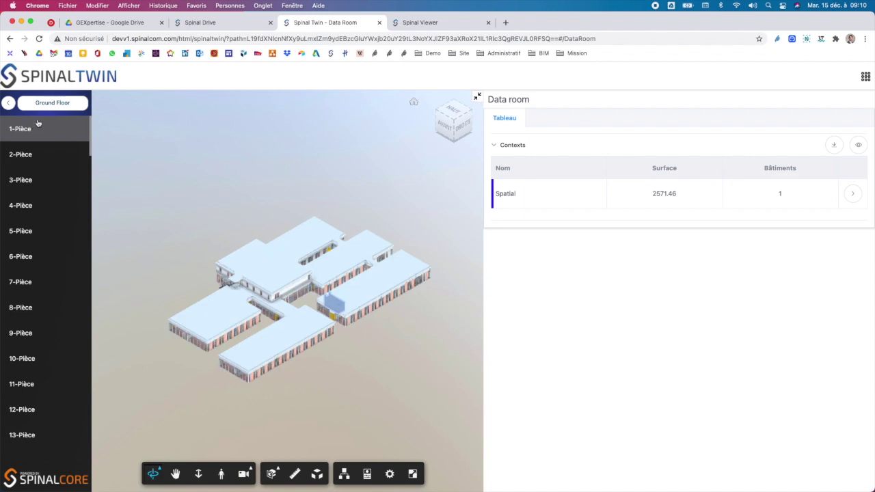
click(52, 105)
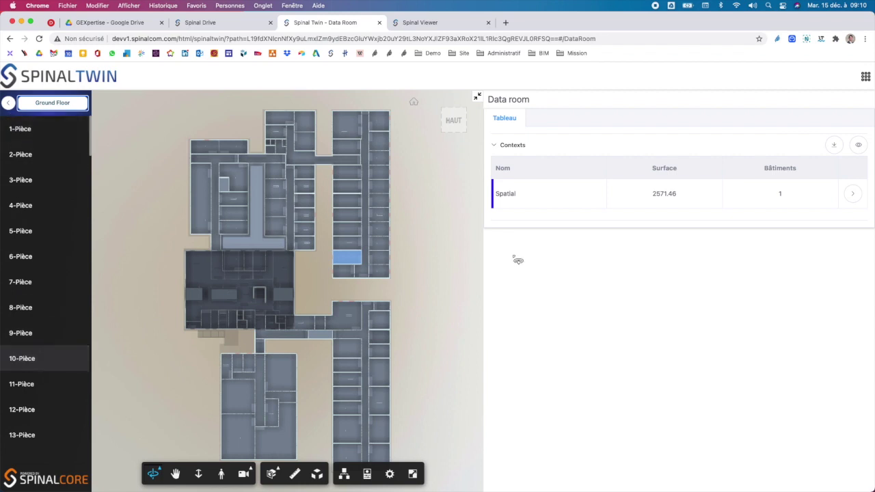
click(8, 104)
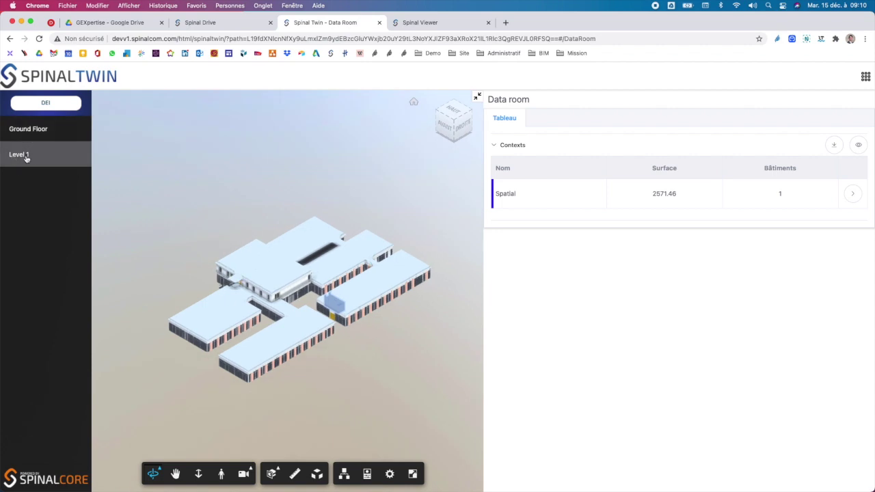
click(26, 157)
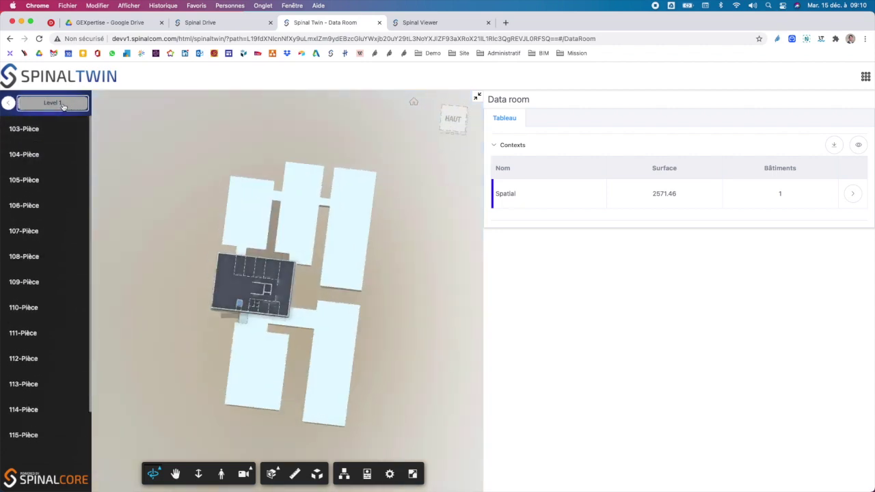
click(7, 105)
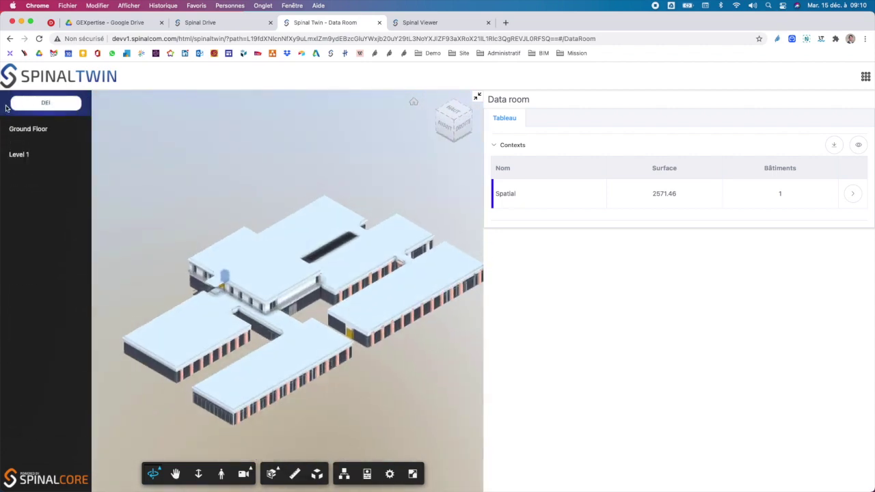
click(28, 130)
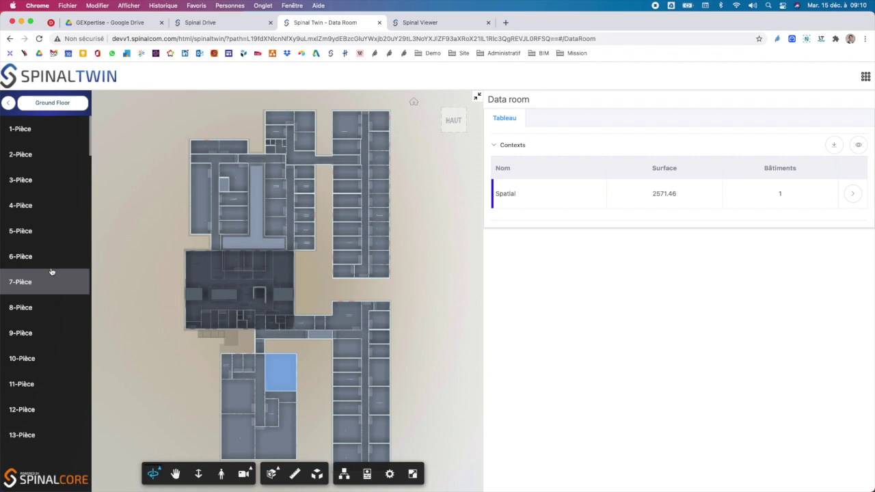
Drill down in the Data Room through Spatial and DEI to the Ground Floor rooms and colour them on the model.
click(853, 194)
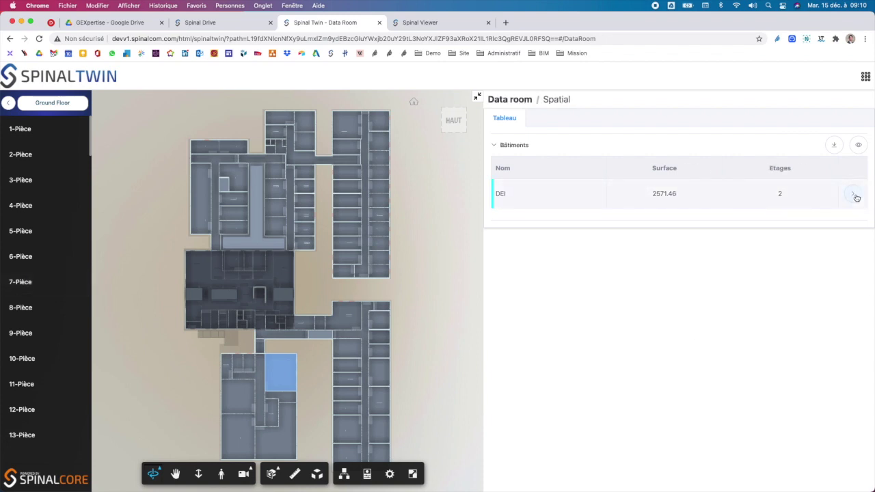
click(855, 196)
click(856, 196)
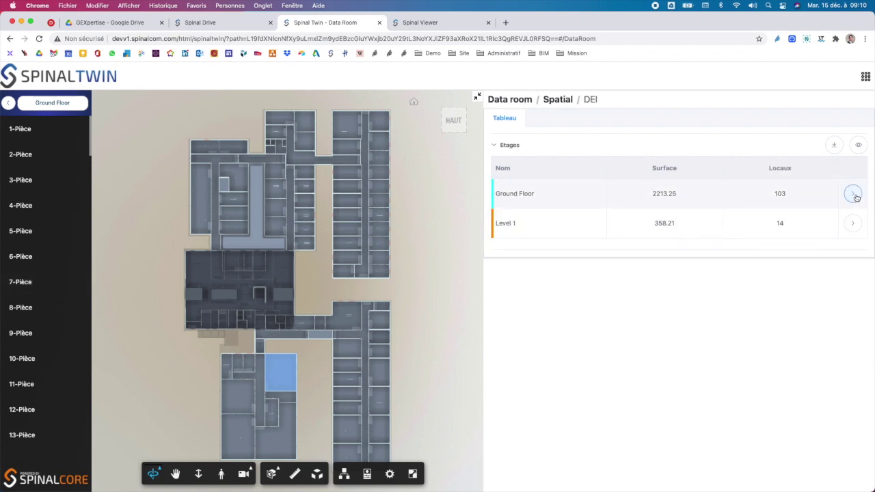
click(860, 146)
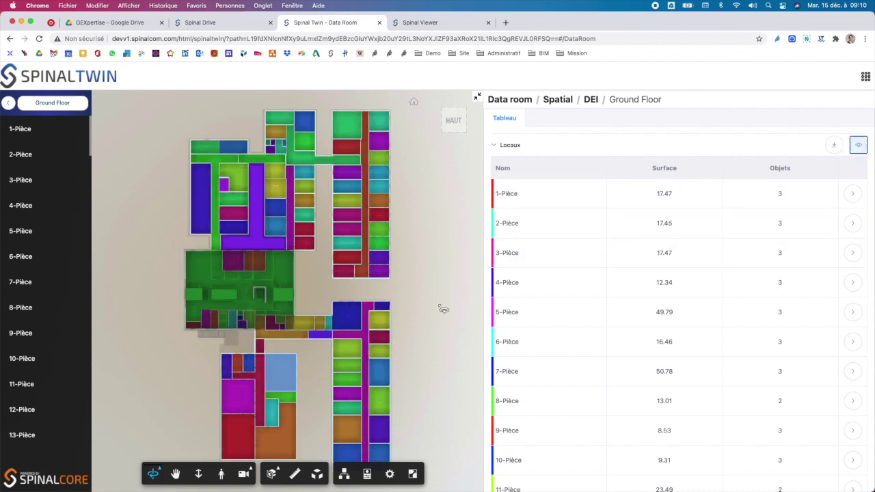
drag(424, 361, 397, 340)
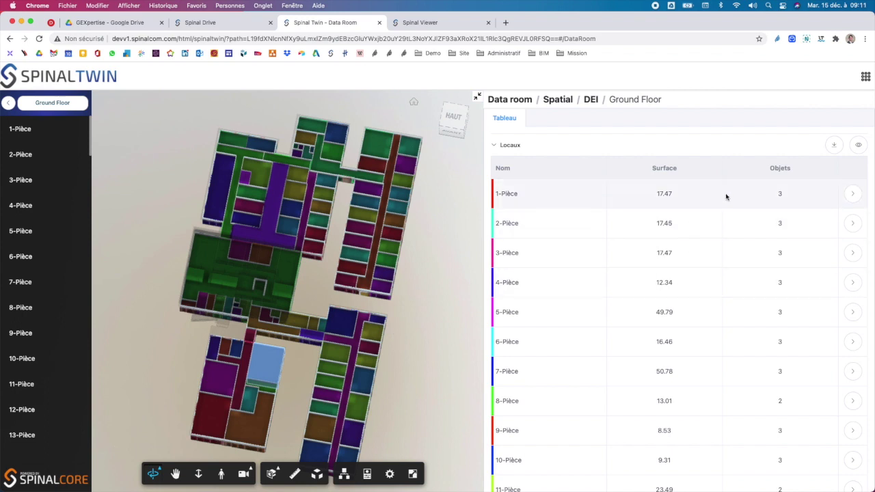
List the objects of room 1-Pièce, colour them on the model, and examine them up close.
click(853, 193)
click(859, 145)
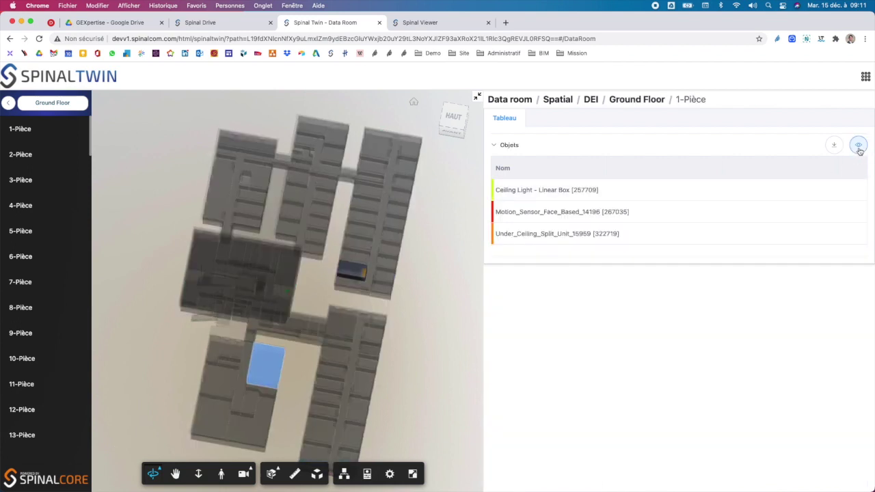
drag(347, 378, 359, 399)
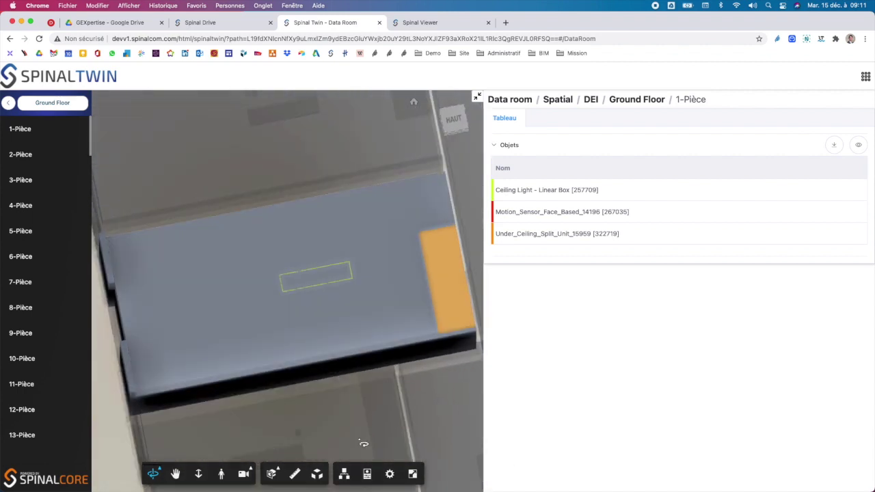
Switch to the Space center of the DEI twin and drill down through Gestion des espaces to the Occupation category.
click(866, 75)
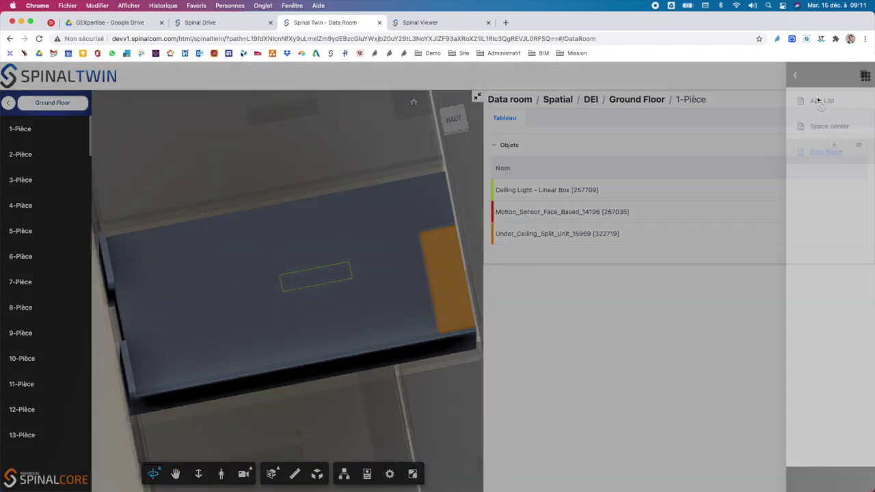
click(665, 130)
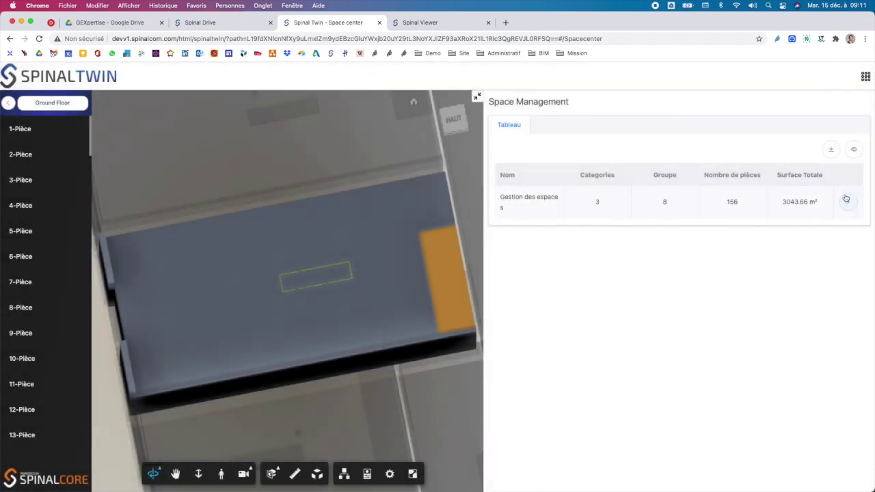
click(844, 205)
click(845, 203)
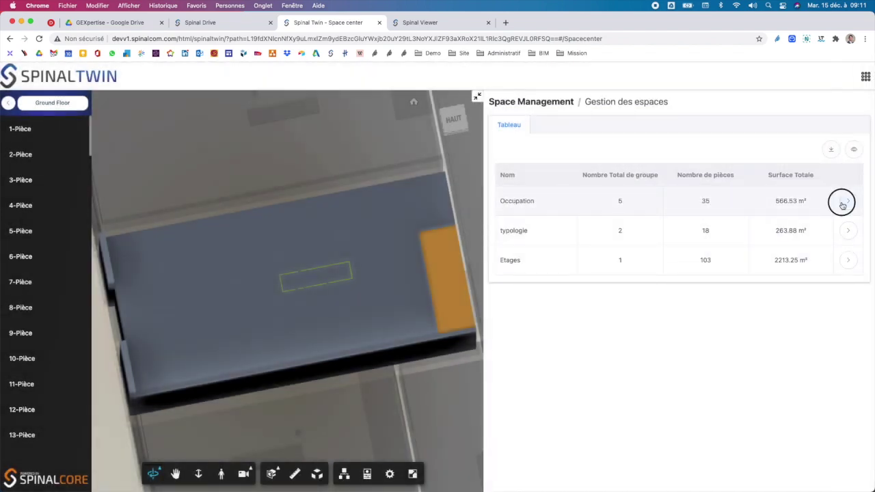
Colour the Occupation groups on the model, examine the coloured building, and display the category's dashboard charts.
click(853, 150)
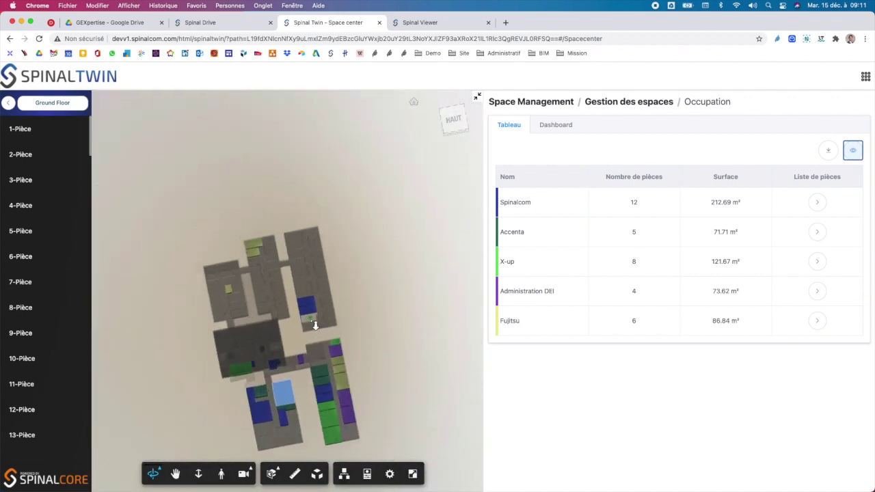
drag(336, 387, 291, 400)
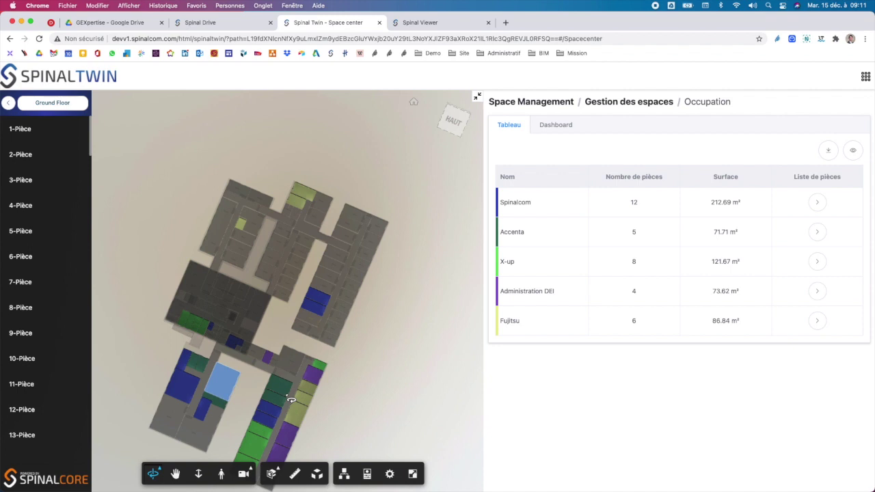
drag(346, 400, 329, 366)
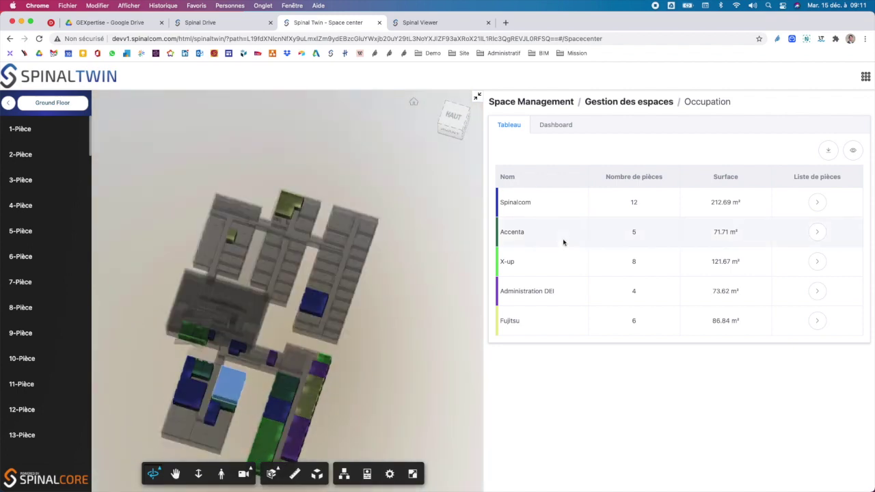
click(551, 127)
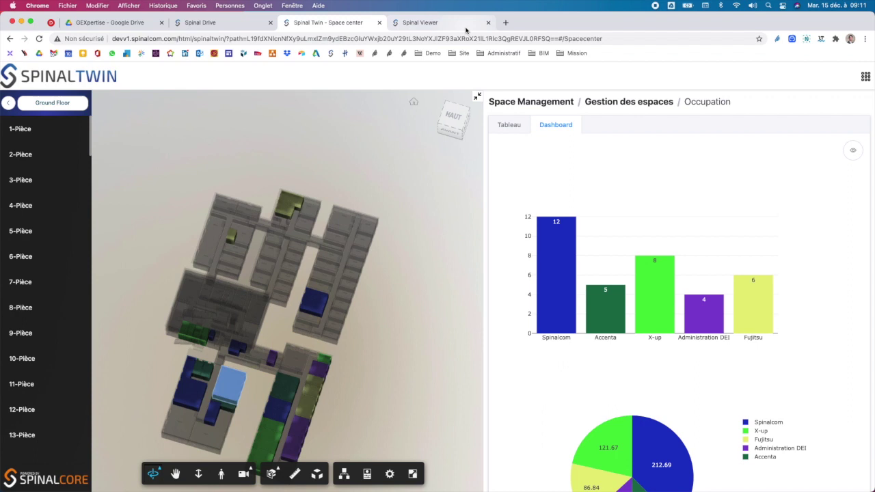
Close the Spinal Viewer and the DEI Space center pages to return to Spinal Drive.
click(448, 24)
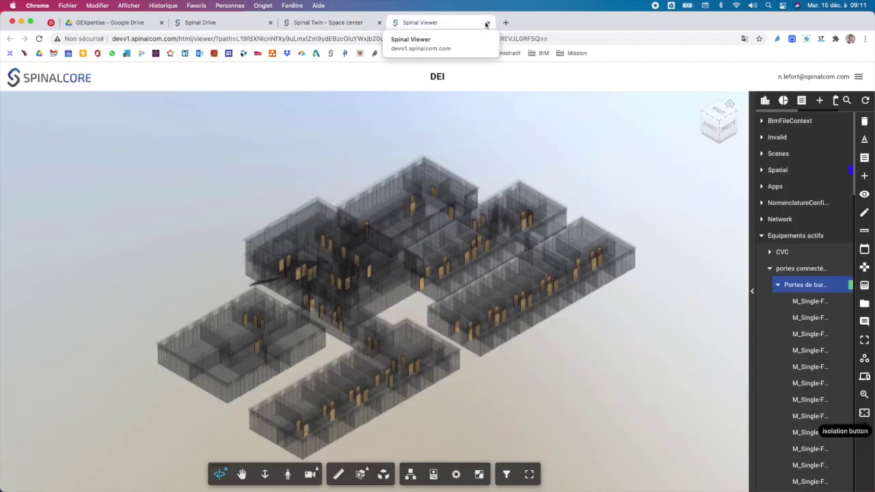
click(488, 22)
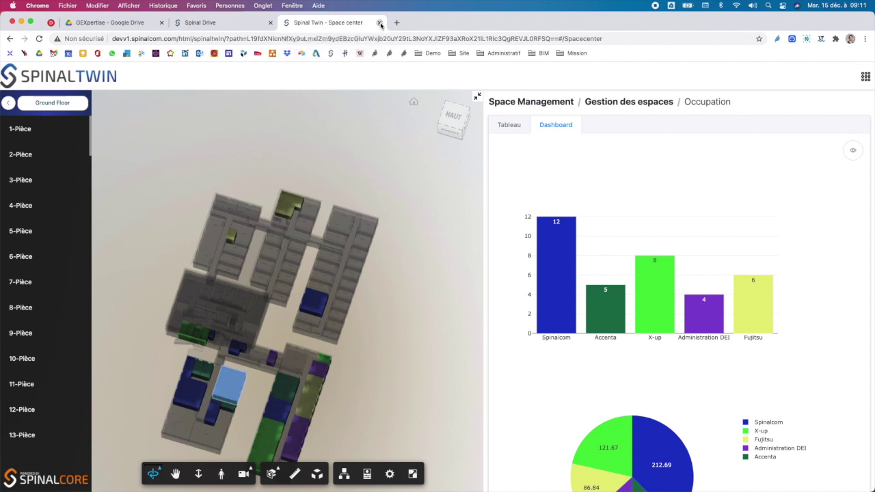
click(380, 22)
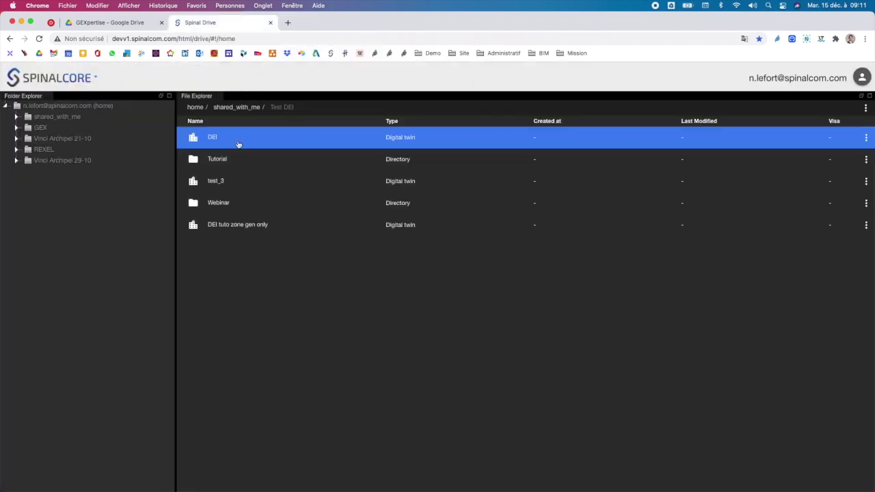
Open the DT GEX Carillon digital twin from the shared_with_me folder with ST Space Center.
click(75, 118)
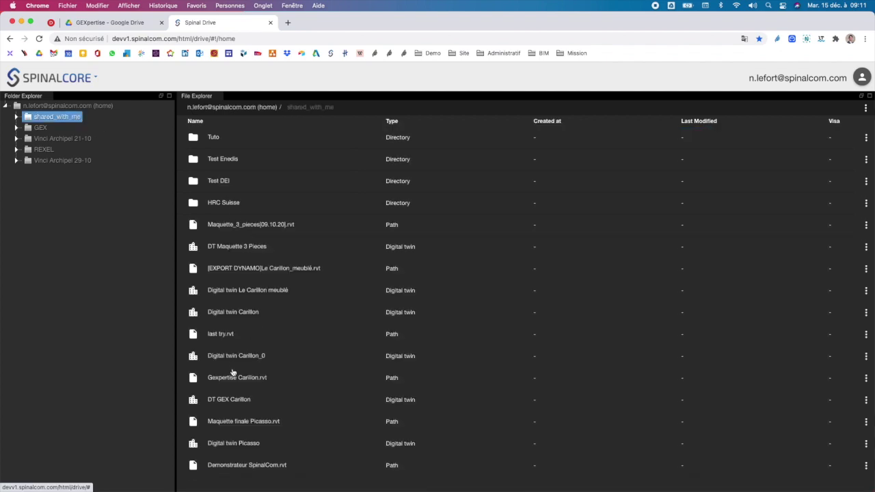
click(252, 382)
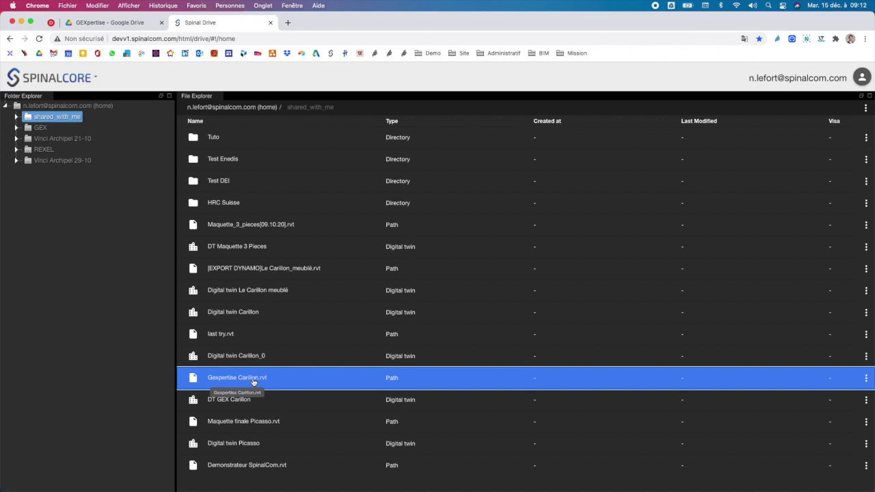
click(237, 402)
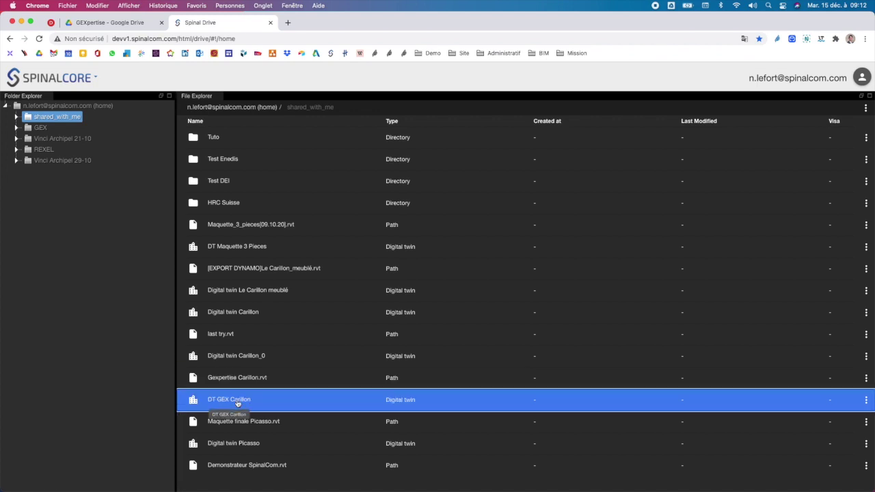
right_click(236, 400)
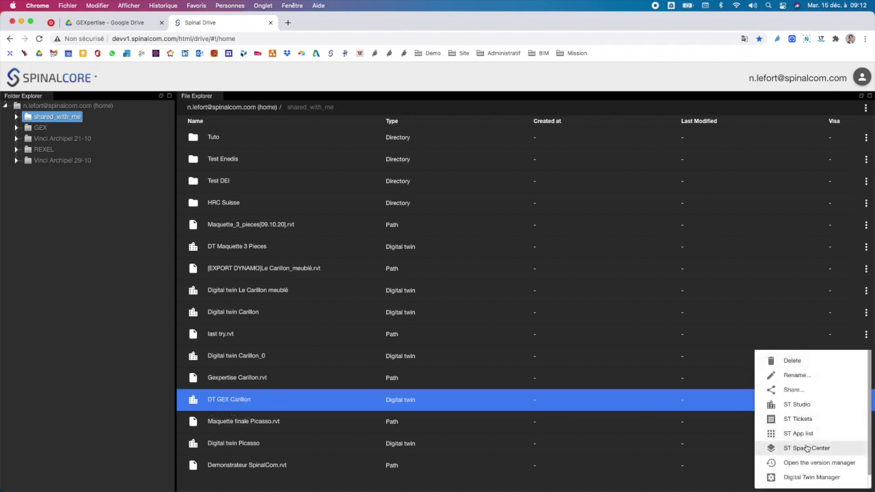
click(807, 448)
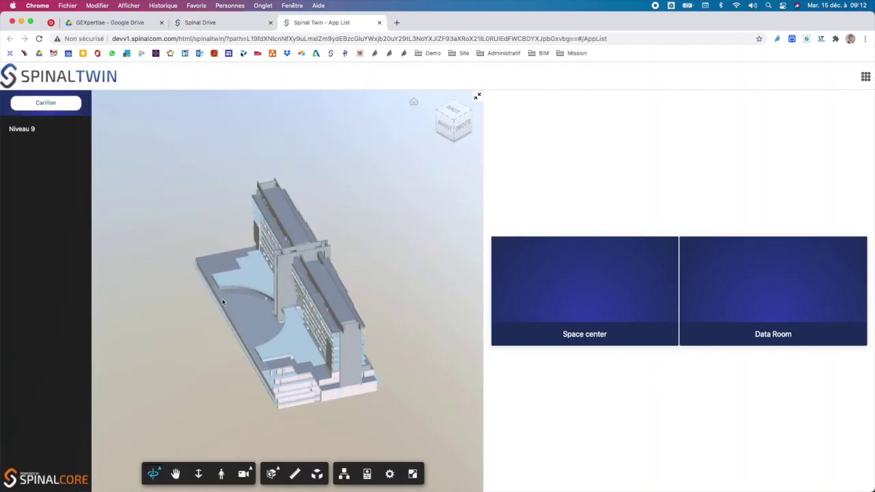
Examine the Carillon building's front facade, its central tower and the bells up close.
drag(267, 318, 284, 266)
scroll(282, 268, up, 15)
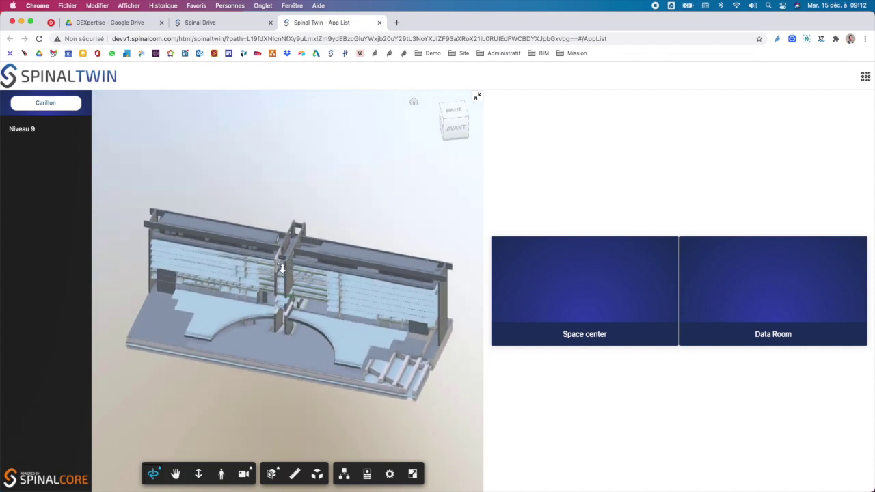
scroll(281, 268, up, 8)
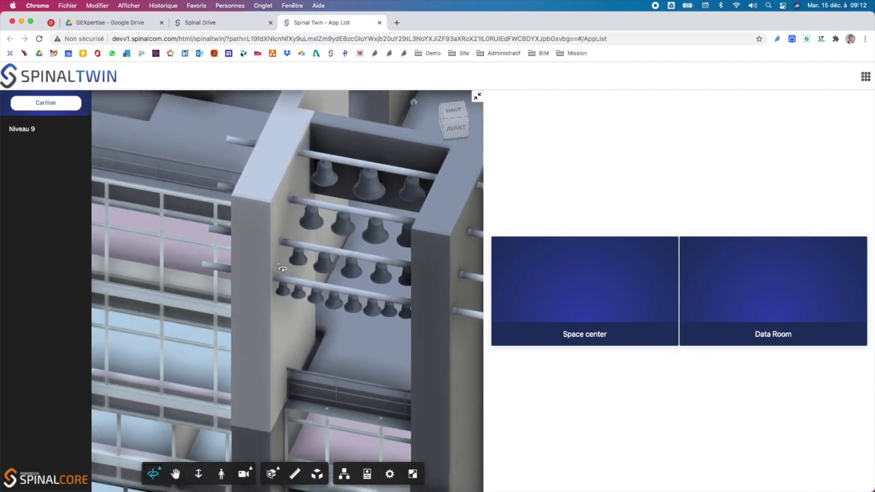
scroll(281, 268, down, 15)
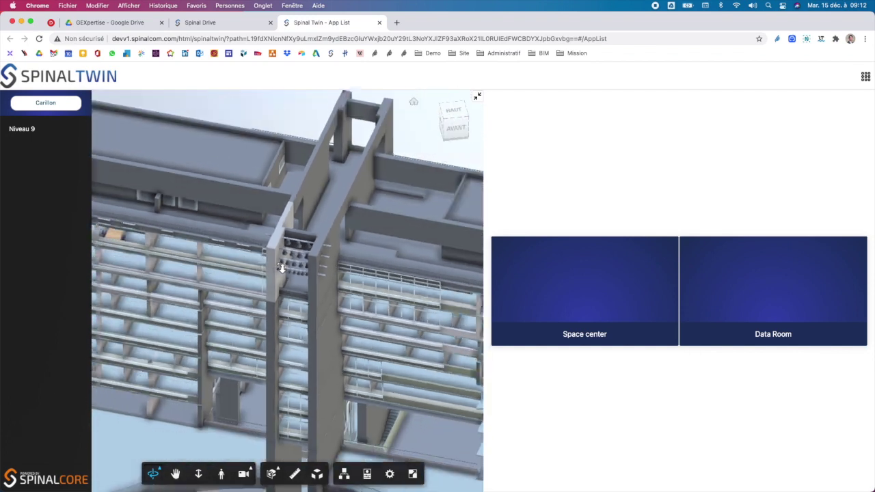
scroll(281, 268, down, 4)
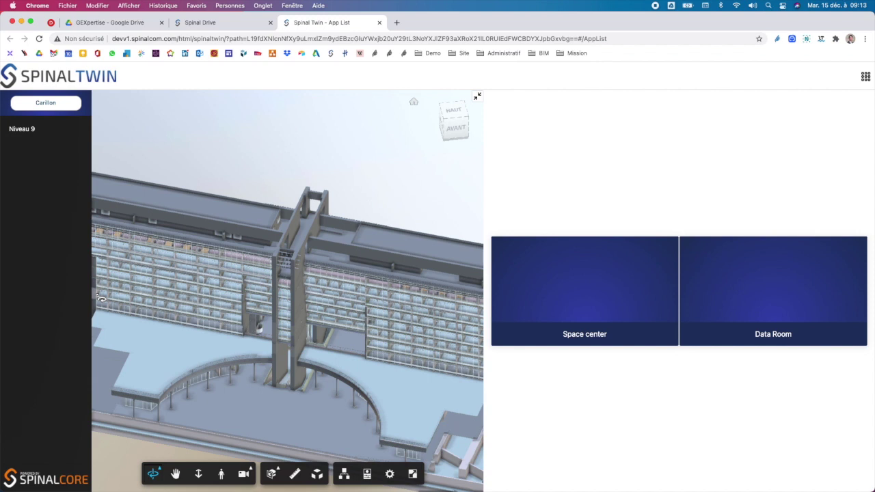
Show the Niveau 9 plan and drill down in the Data Room through spatial and Carillon to the Niveau 9 rooms.
click(34, 137)
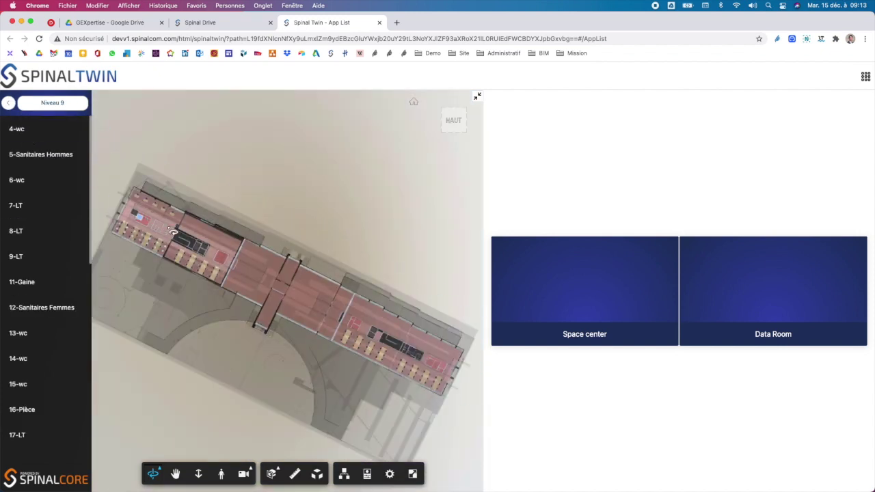
click(776, 330)
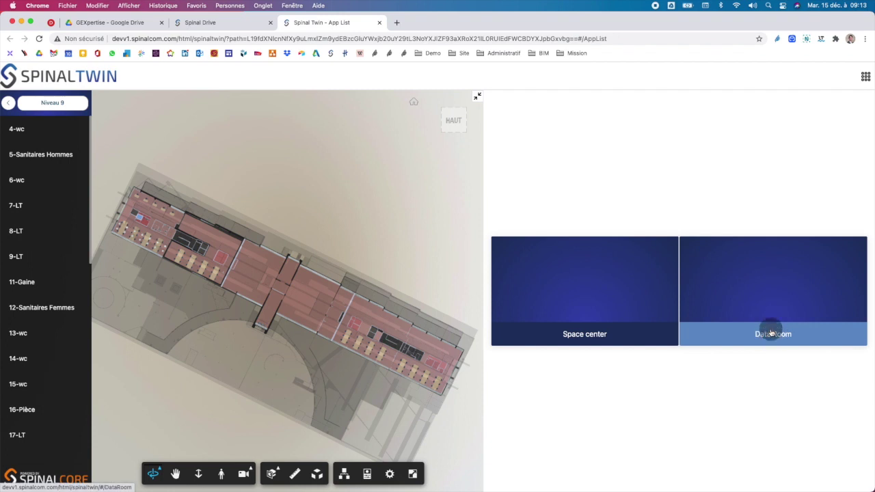
click(855, 199)
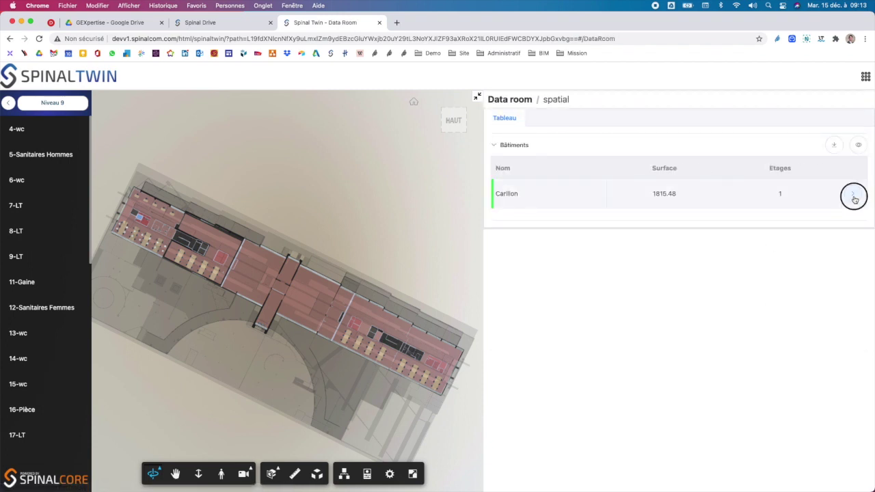
click(855, 199)
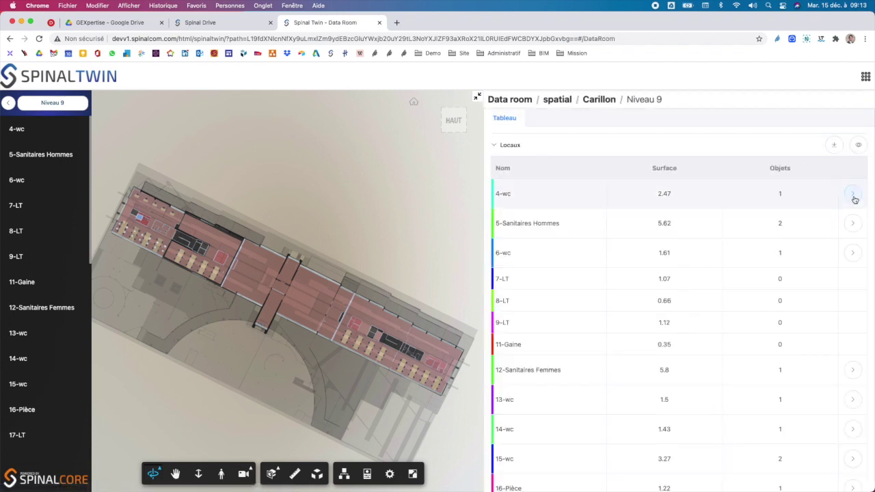
Colour the Niveau 9 rooms on the model and examine the offices and open-space areas from above and at an angle.
click(859, 145)
scroll(260, 268, up, 5)
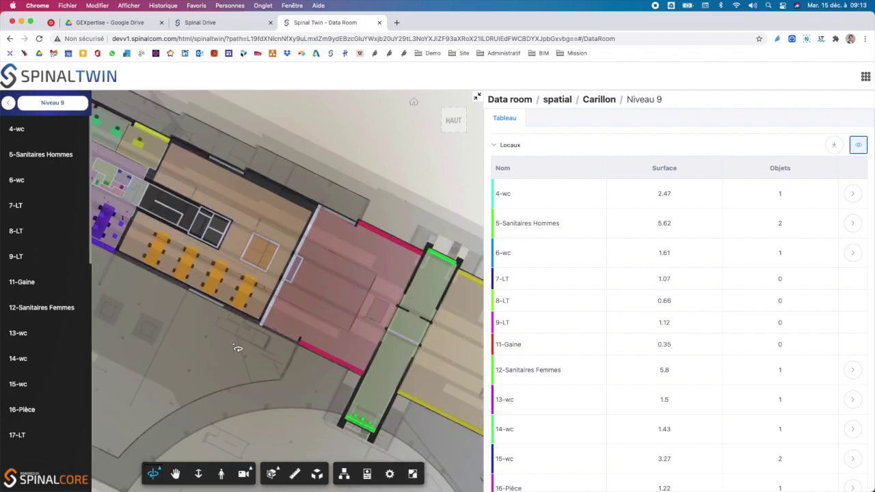
click(175, 473)
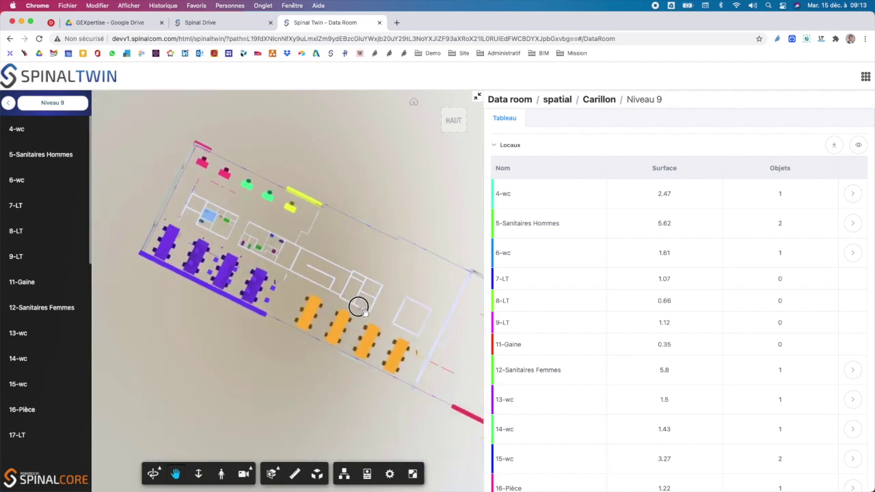
drag(358, 307, 365, 312)
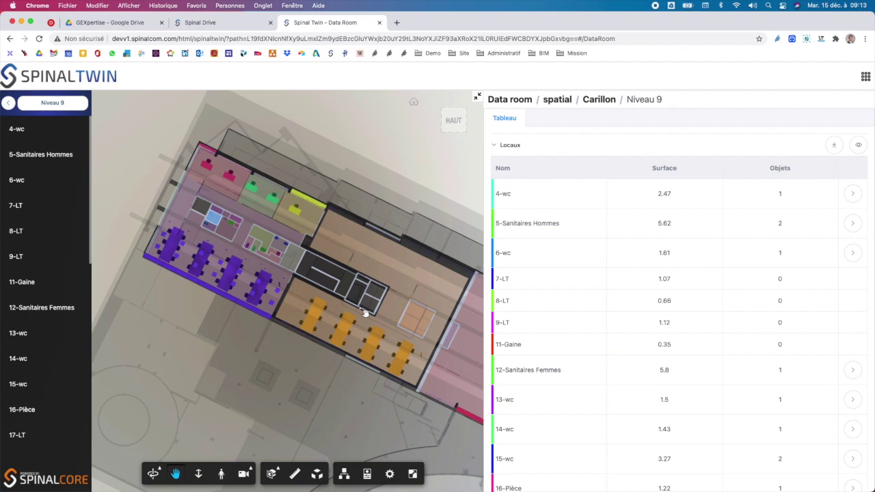
click(153, 472)
drag(232, 282, 274, 218)
List the objects of room 20-Bureau 1 from the Niveau 9 room table.
scroll(621, 301, down, 5)
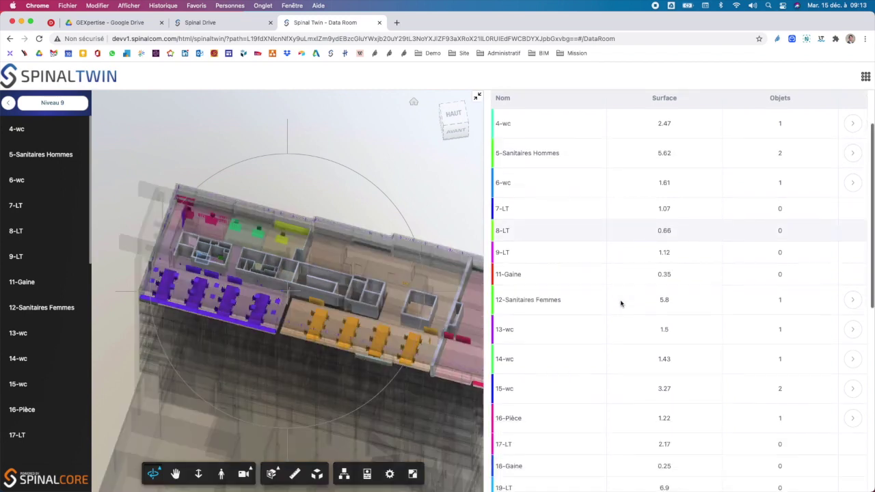
scroll(620, 304, down, 1)
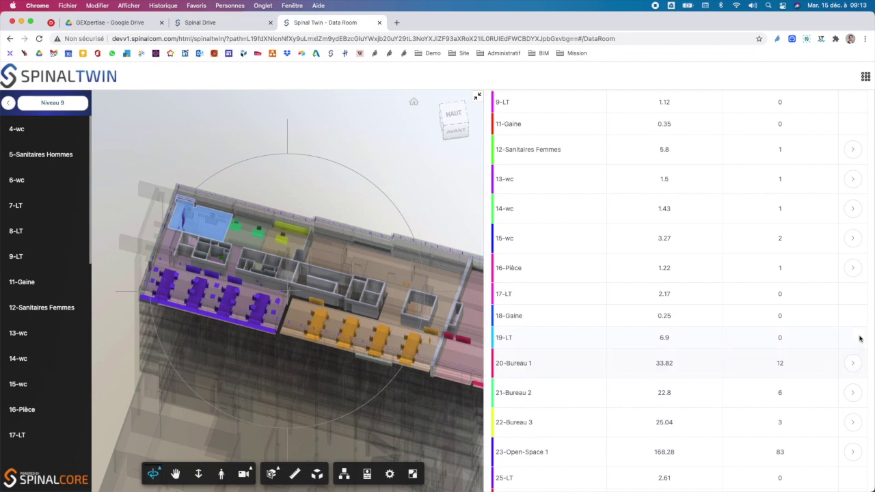
click(853, 363)
Colour the objects of 20-Bureau 1 on the model and export their table as an Excel file.
click(859, 146)
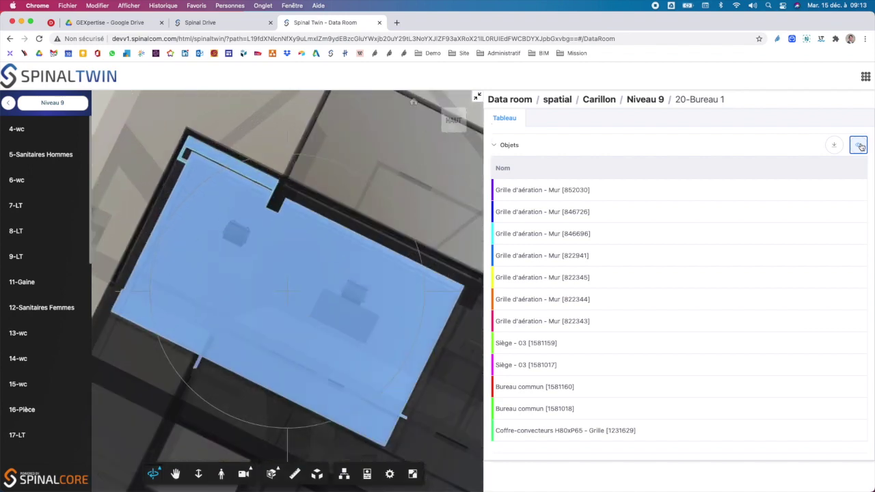
drag(295, 371, 302, 342)
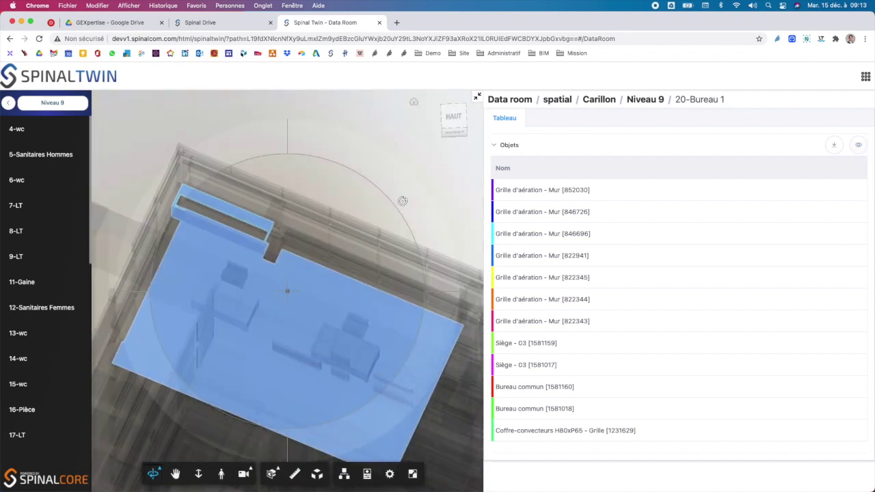
click(175, 474)
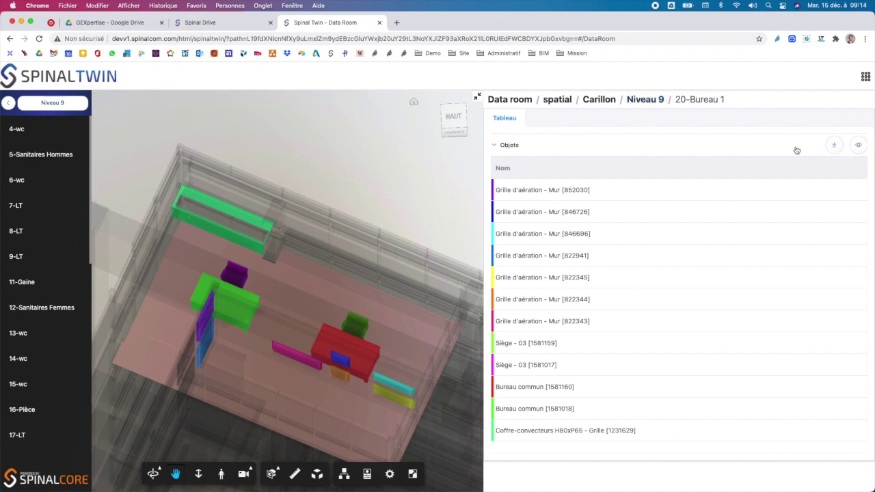
click(834, 147)
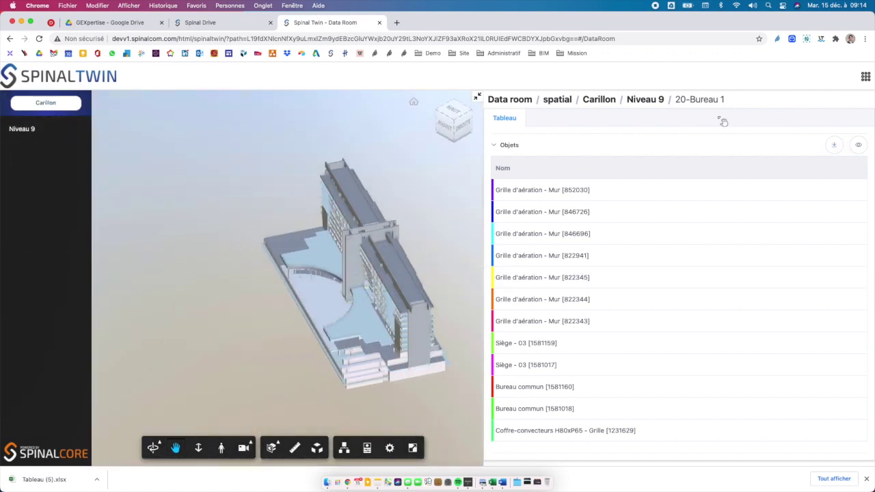
Switch to the Space center application and drill down through Gestion des espaces to the types category.
click(866, 76)
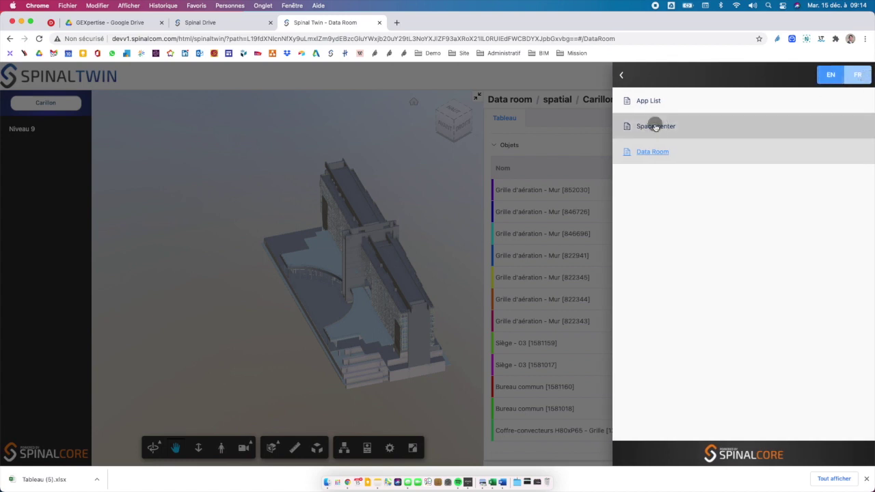
click(655, 126)
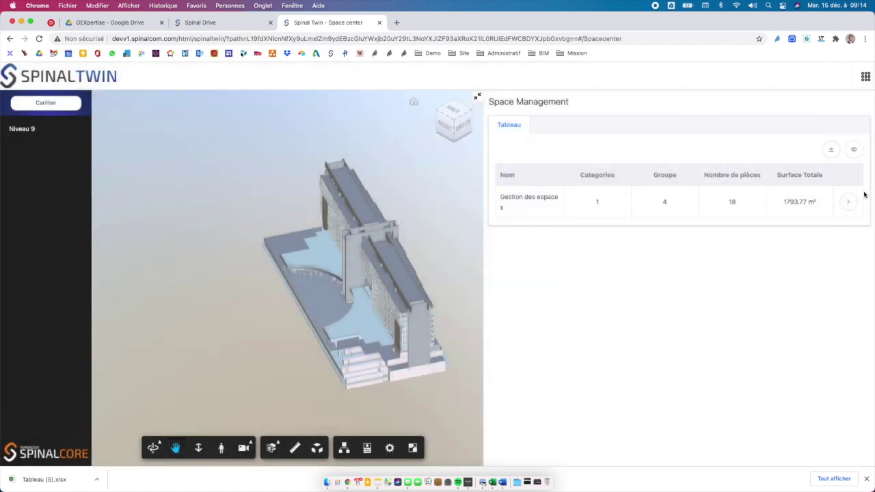
click(848, 203)
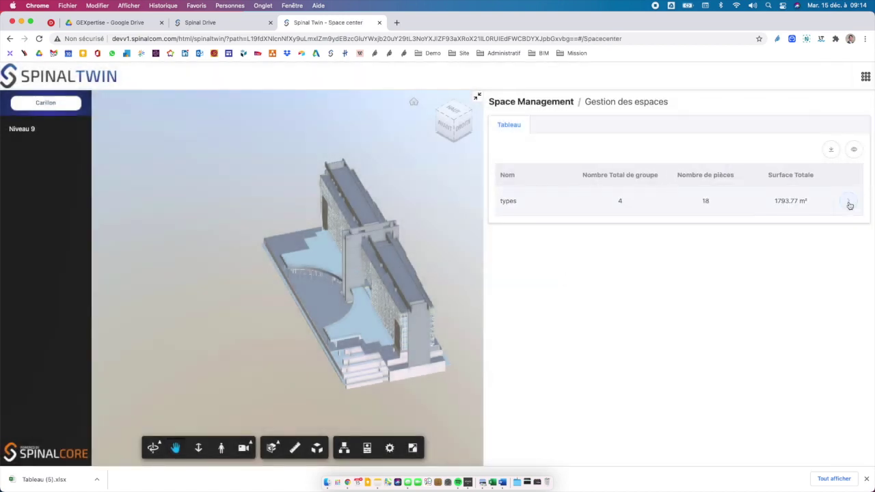
click(848, 203)
Colour the room types on the model and examine the Niveau 9 offices and open spaces in plan view.
click(853, 151)
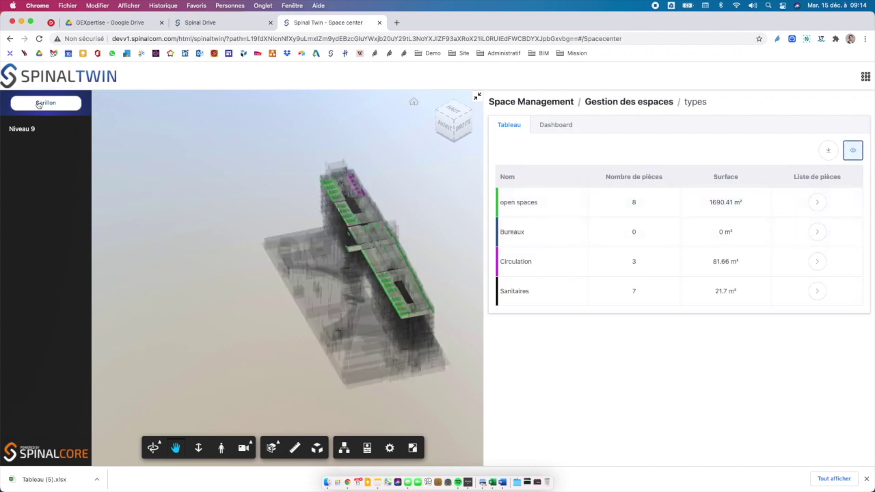
click(23, 128)
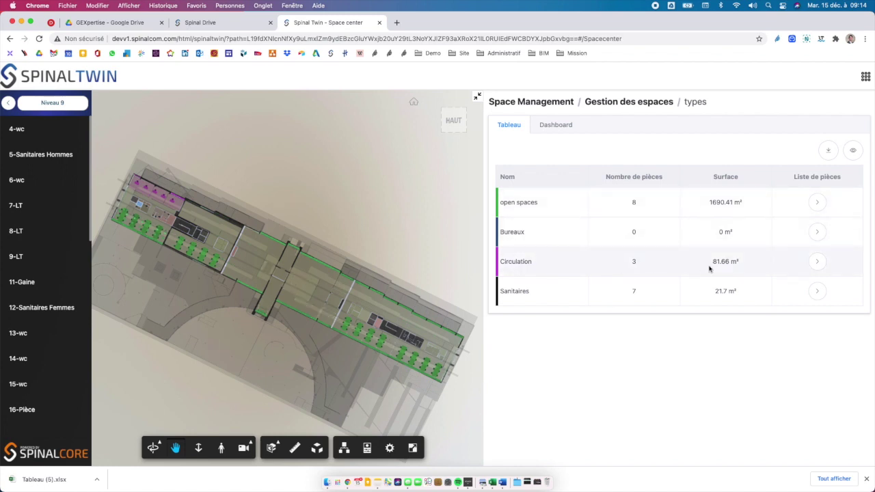
double_click(152, 204)
scroll(152, 204, up, 10)
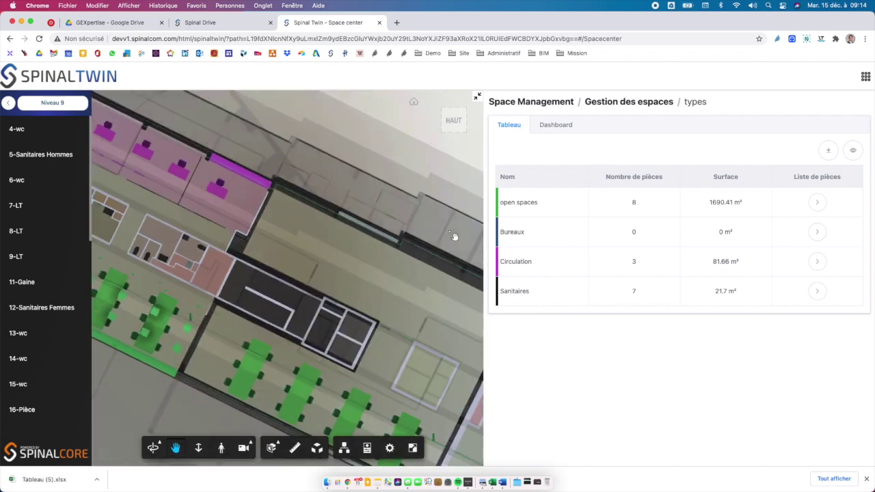
Check the rooms of the open spaces group in the table and on the model, and show the group's dashboard.
click(817, 203)
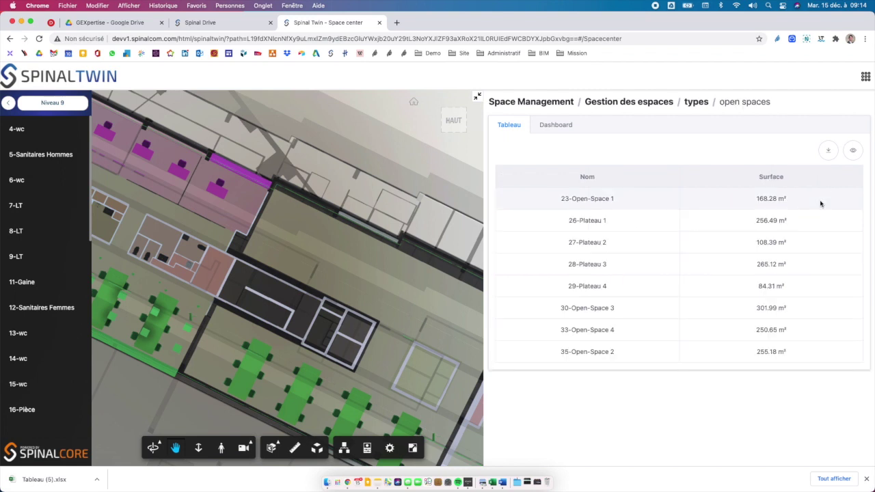
click(852, 150)
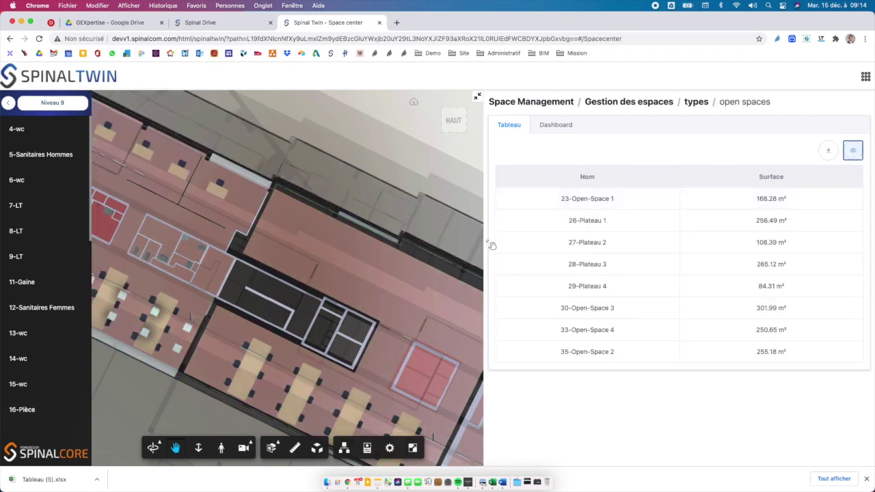
click(853, 149)
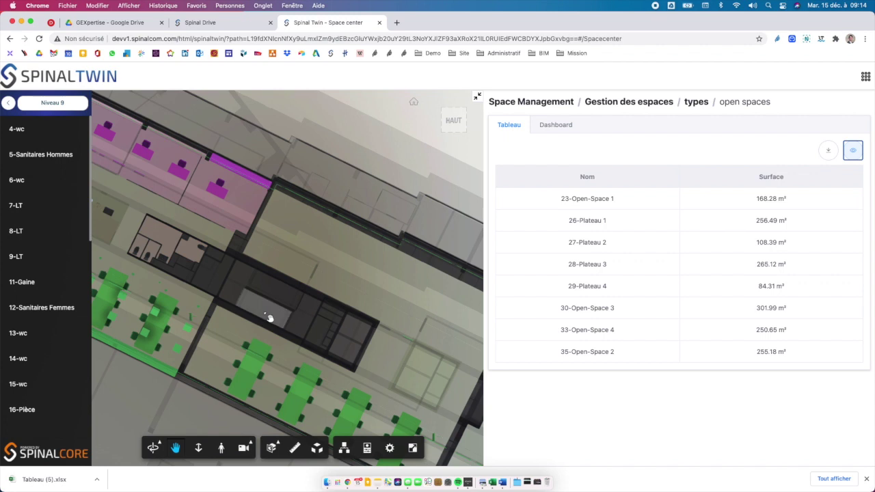
scroll(270, 318, down, 5)
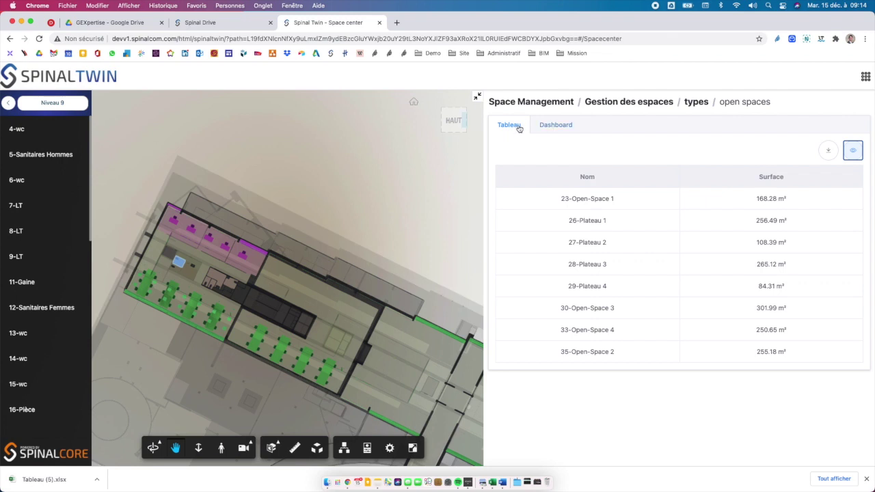
click(545, 127)
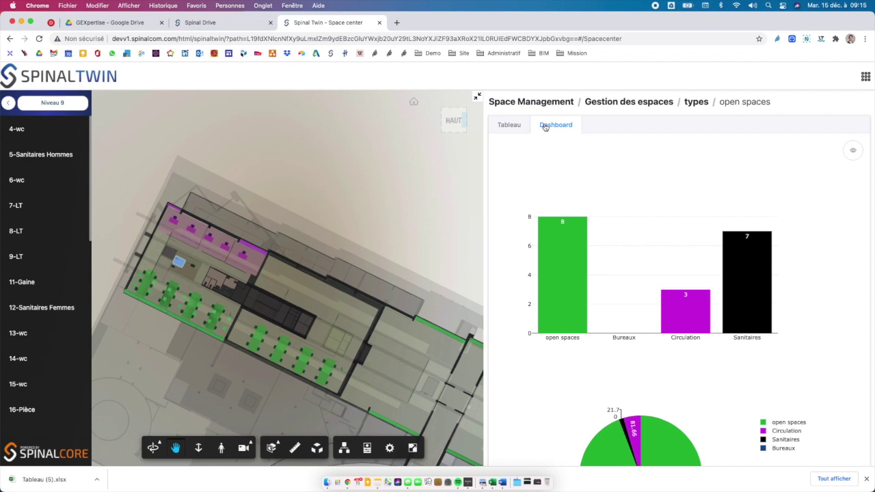
Switch to Spinal Drive and open the DT GEX Carillon digital twin in ST Studio.
click(230, 25)
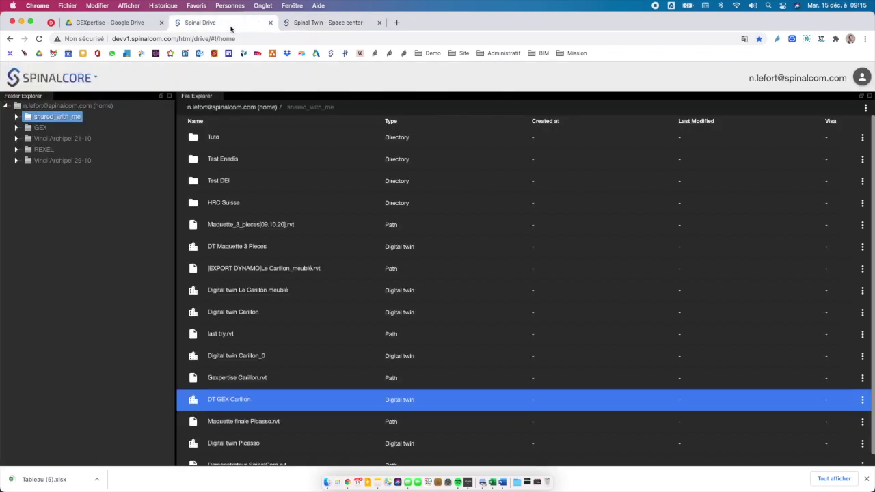
click(862, 399)
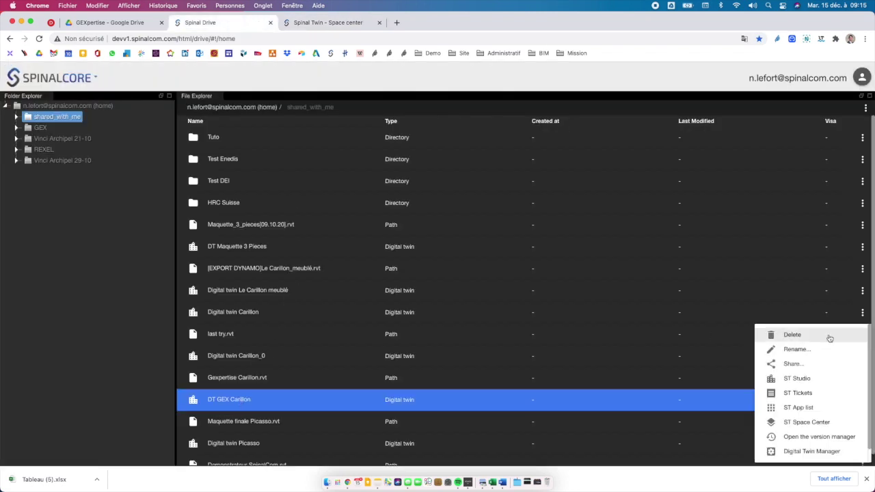
click(803, 378)
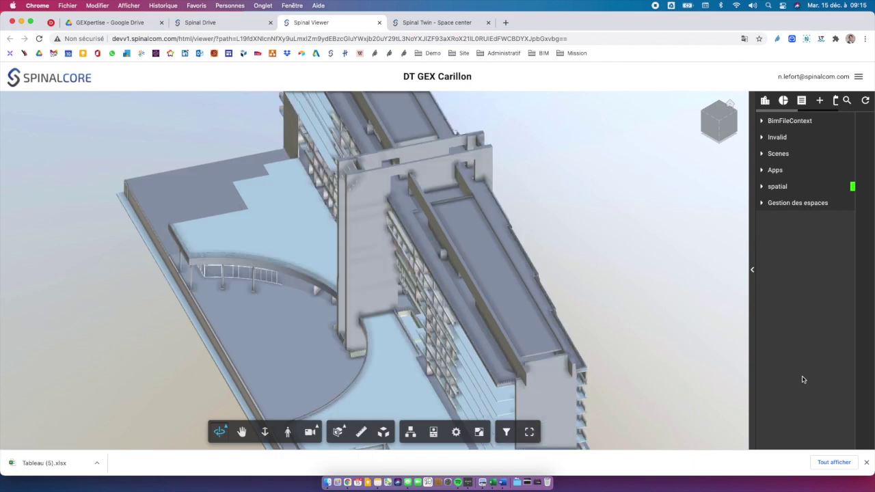
Expand spatial and Carillon in the context tree and isolate Niveau 9 in the 3D model.
click(762, 188)
click(770, 204)
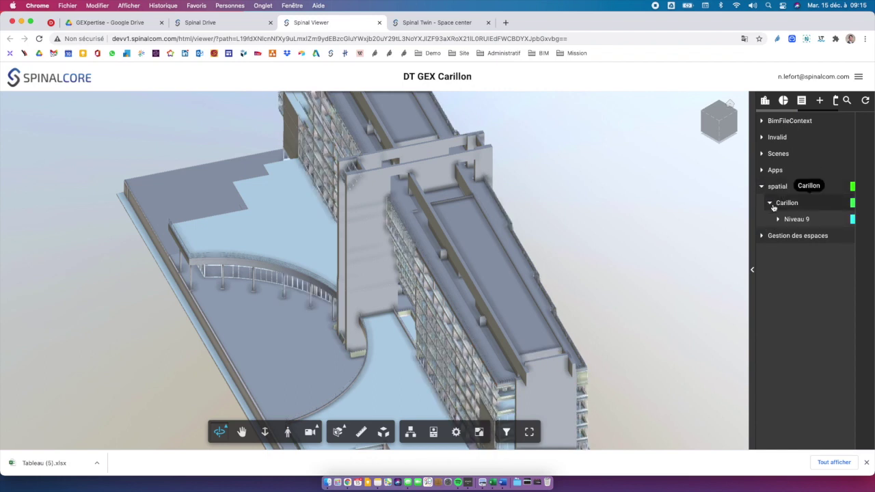
click(794, 219)
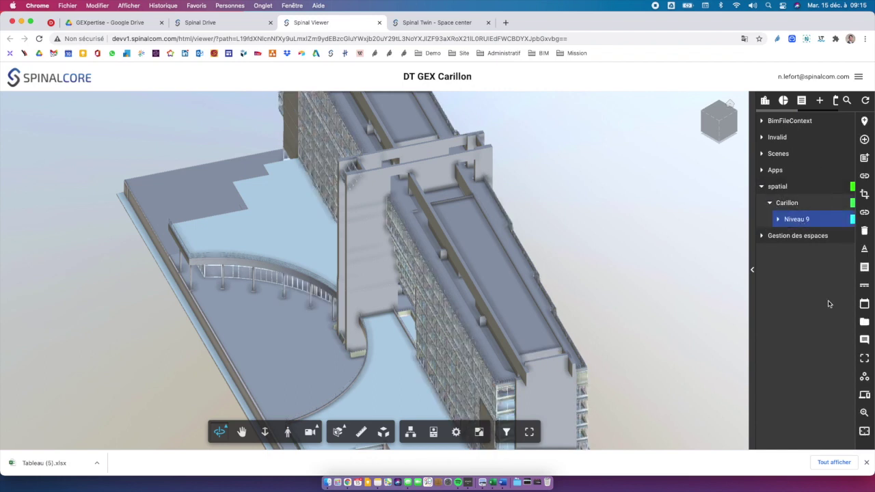
click(865, 432)
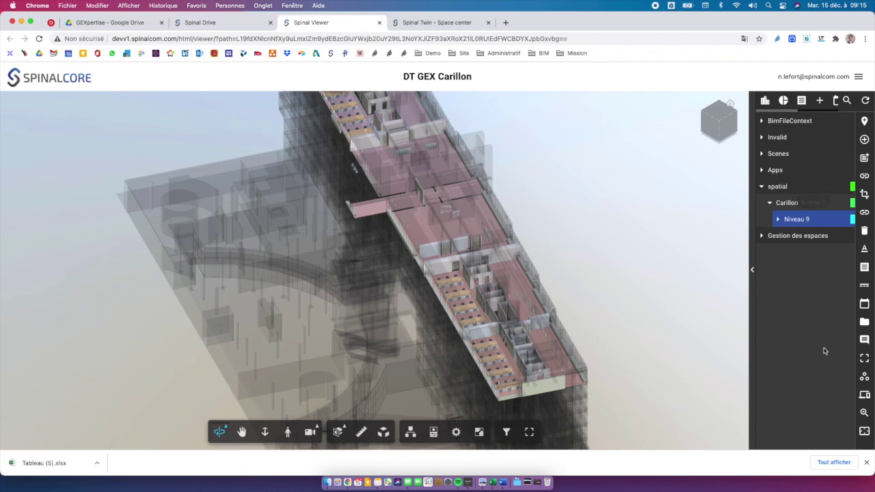
Open Niveau 9 in the graph node inspector and expand its hasGeographicRoom relation to show the rooms.
click(864, 378)
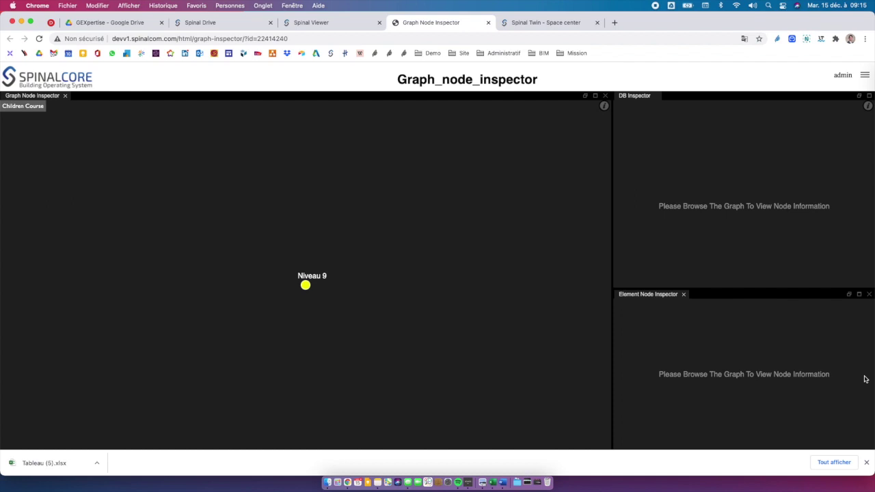
click(866, 463)
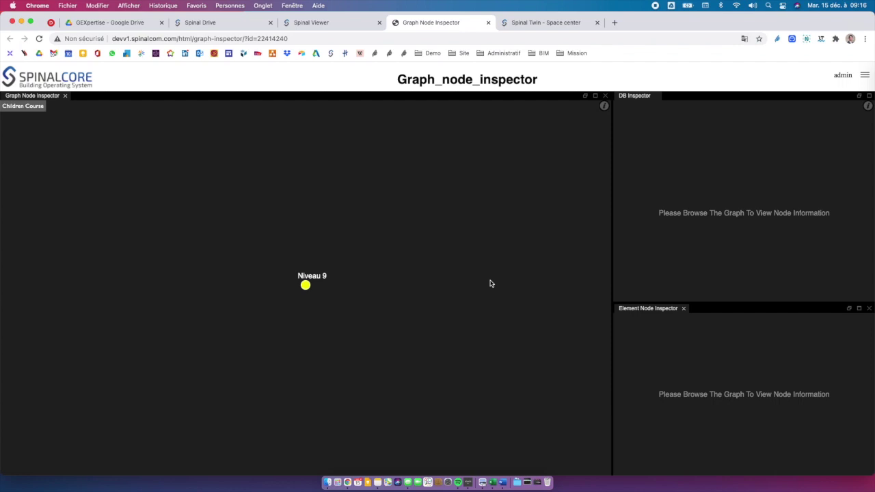
click(306, 287)
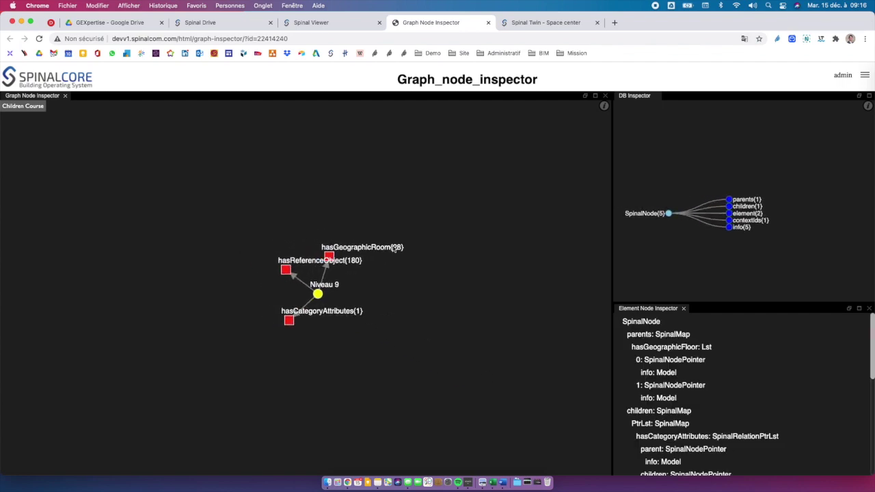
click(330, 256)
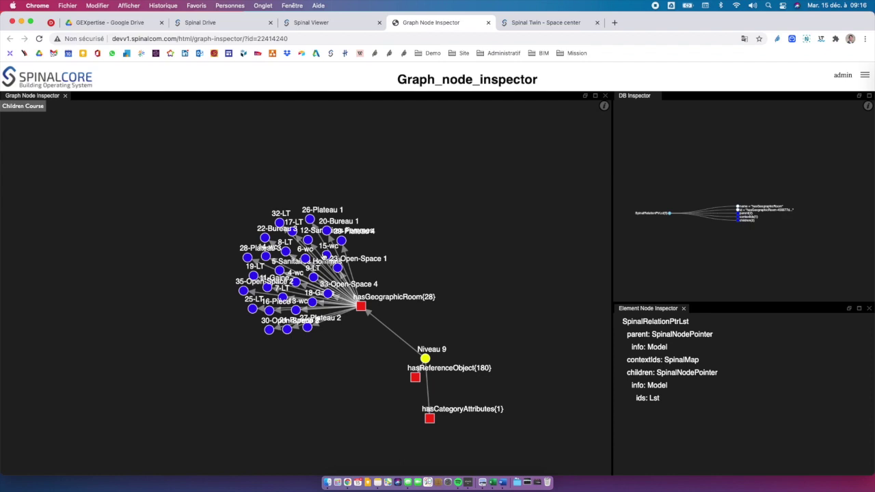
Expand the 22-Bureau 3 room node in the graph with its hasBimObject, hasCategoryAttributes and hasReferenceObject.ROOM relations.
click(265, 238)
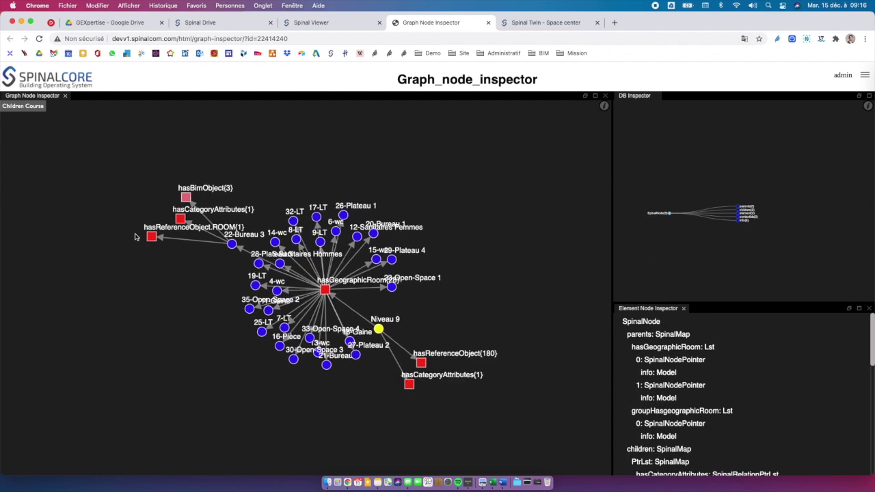
click(195, 199)
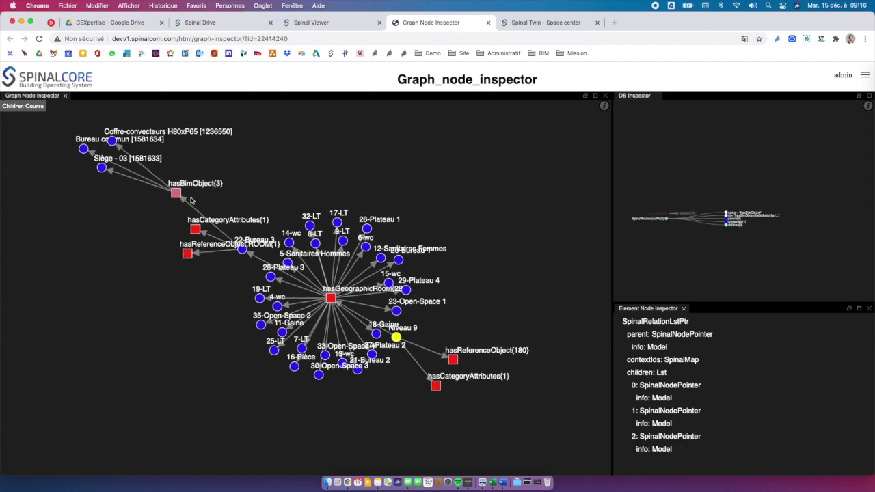
click(188, 253)
drag(166, 232, 168, 262)
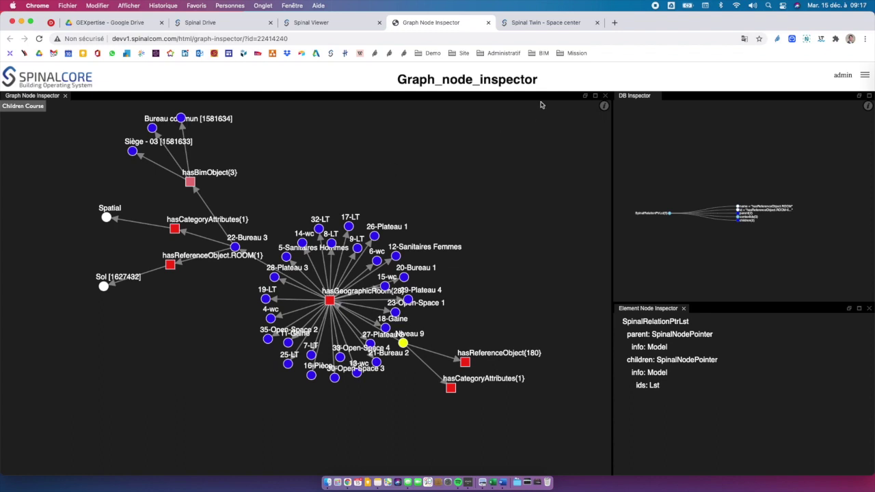
Open the SpinalCore Graph API documentation at api.devv1.spinalcom.com/spinalcom-API-docs on a new browser page.
click(614, 22)
text(api)
key(Return)
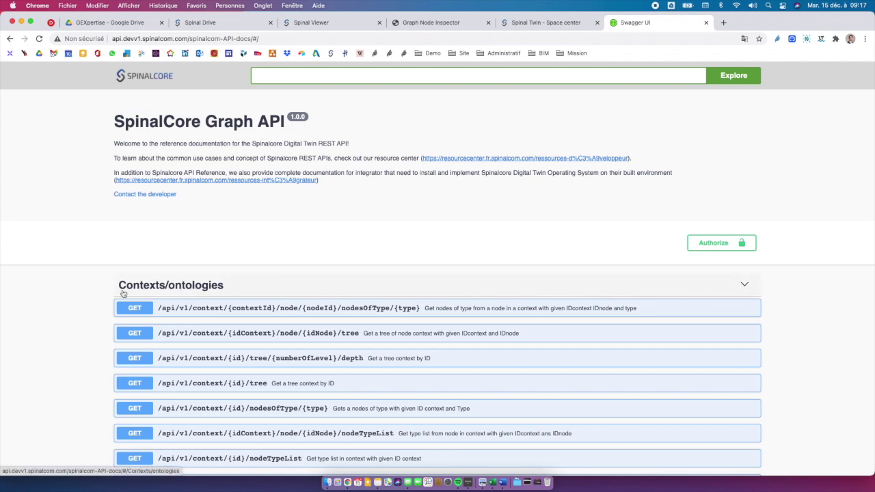
Review the API's endpoint groups, from contexts, nodes and attributes through geographic context, IoT network and workflow to notes and BIM.
scroll(138, 291, down, 5)
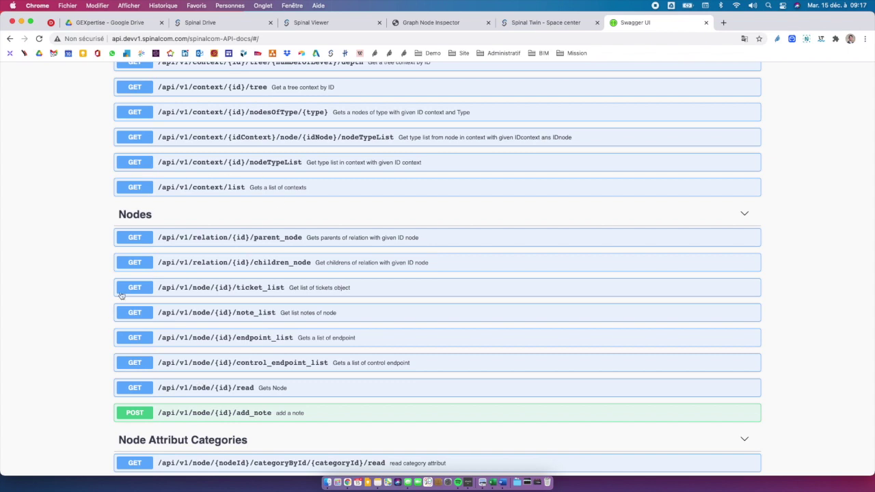
scroll(56, 350, down, 4)
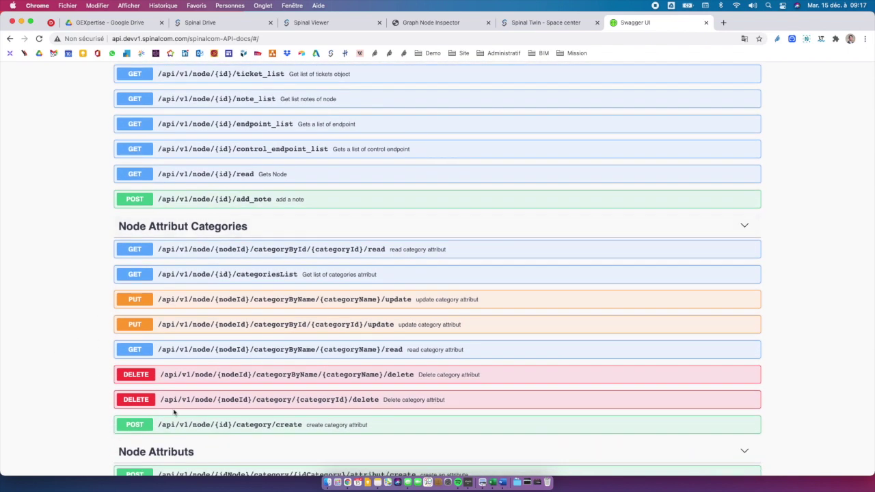
scroll(70, 325, down, 6)
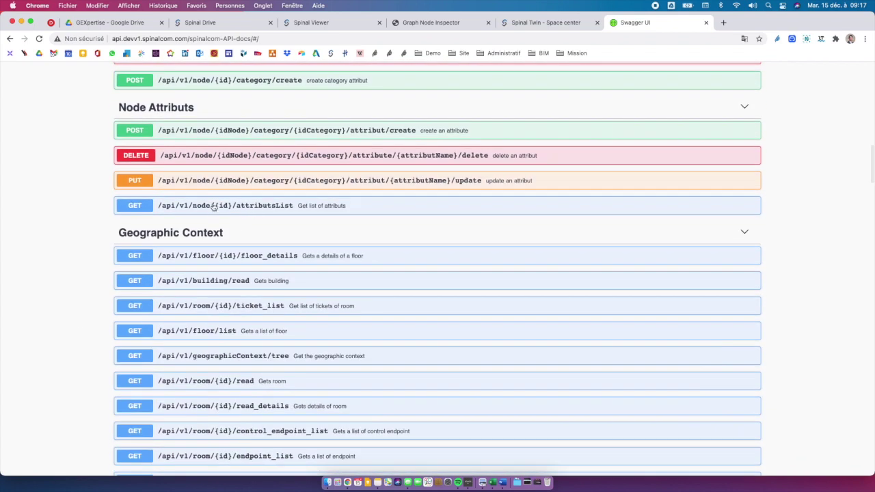
scroll(80, 395, down, 2)
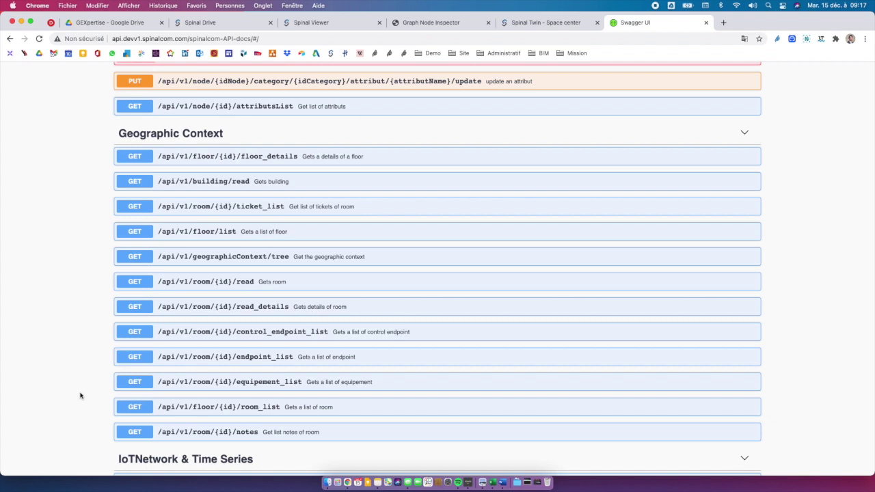
scroll(80, 395, down, 6)
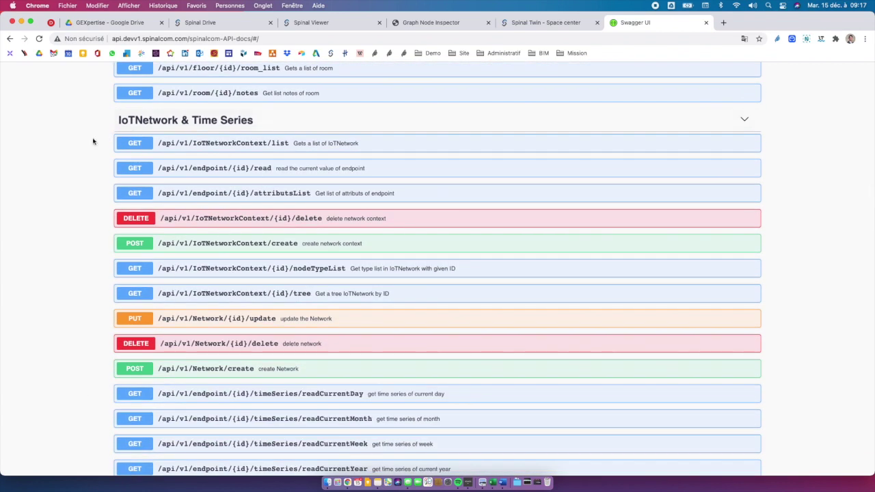
scroll(93, 142, down, 12)
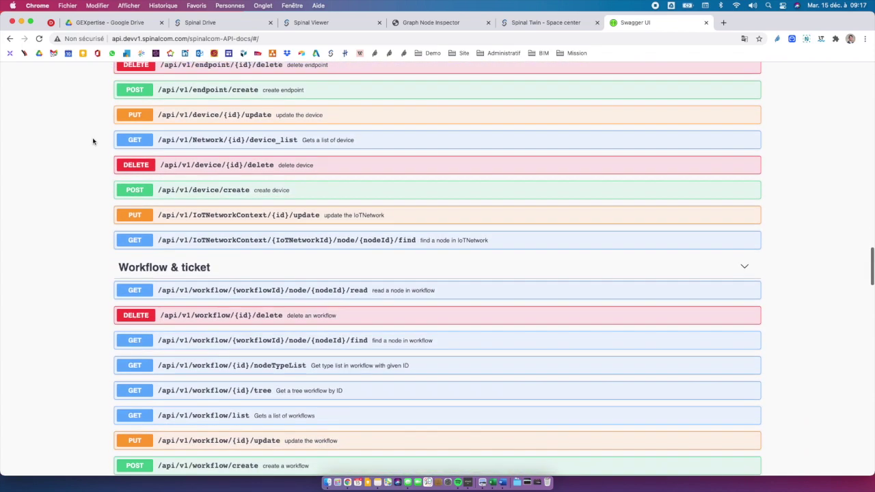
scroll(115, 350, down, 6)
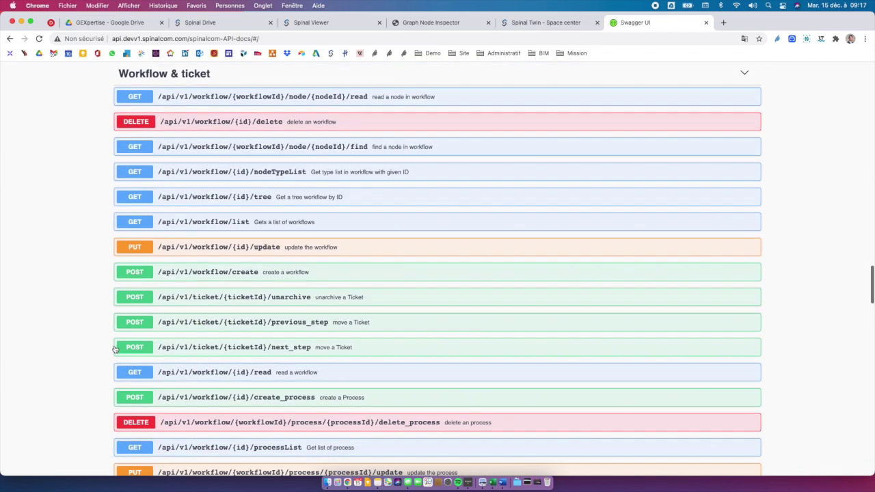
scroll(114, 350, down, 10)
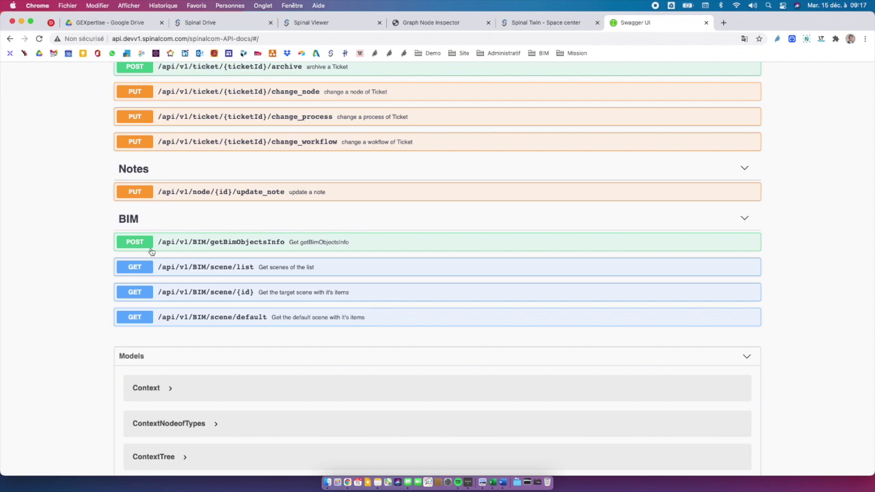
scroll(136, 278, up, 15)
scroll(138, 278, up, 15)
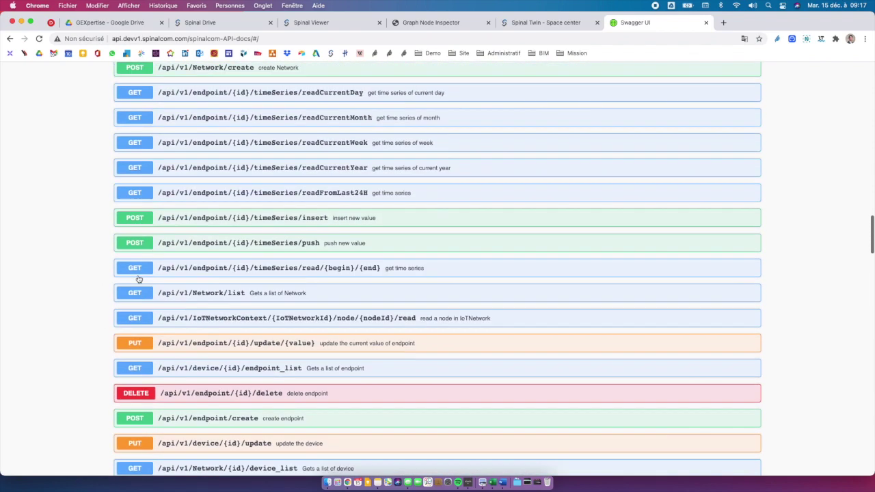
scroll(138, 278, up, 12)
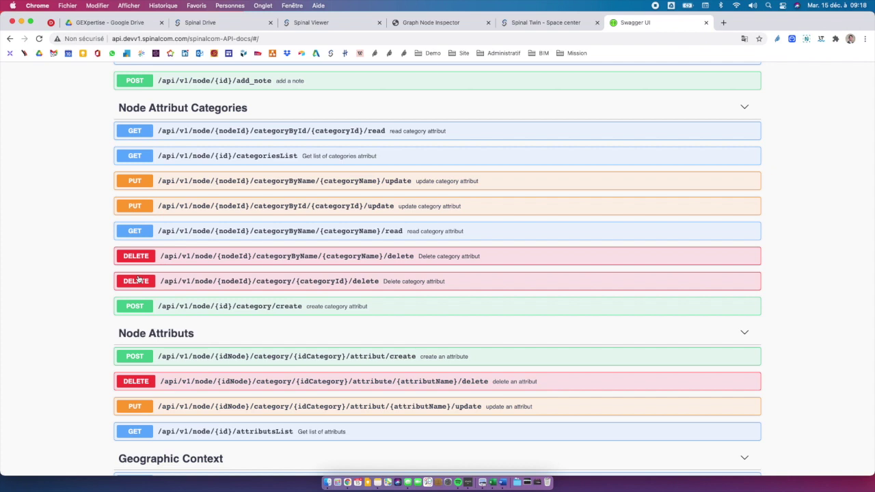
Return to the DT GEX Carillon viewer and select a workstation in the Niveau 9 open-plan office.
scroll(112, 229, up, 20)
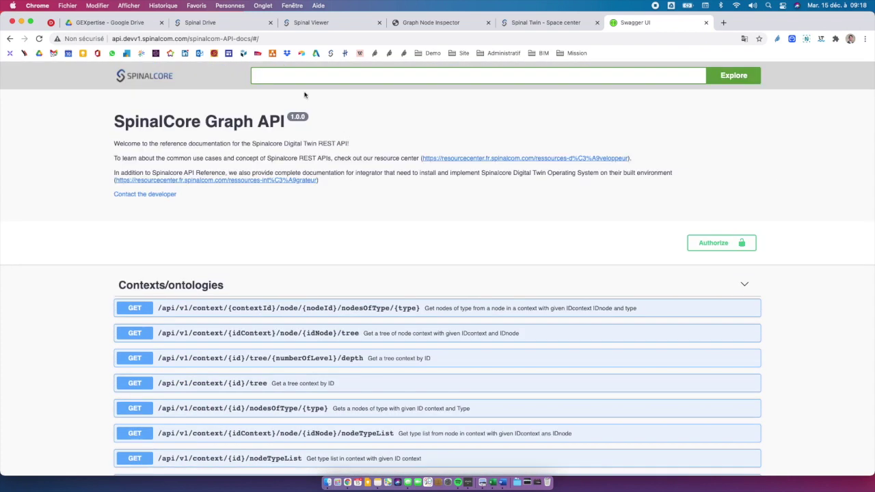
click(316, 23)
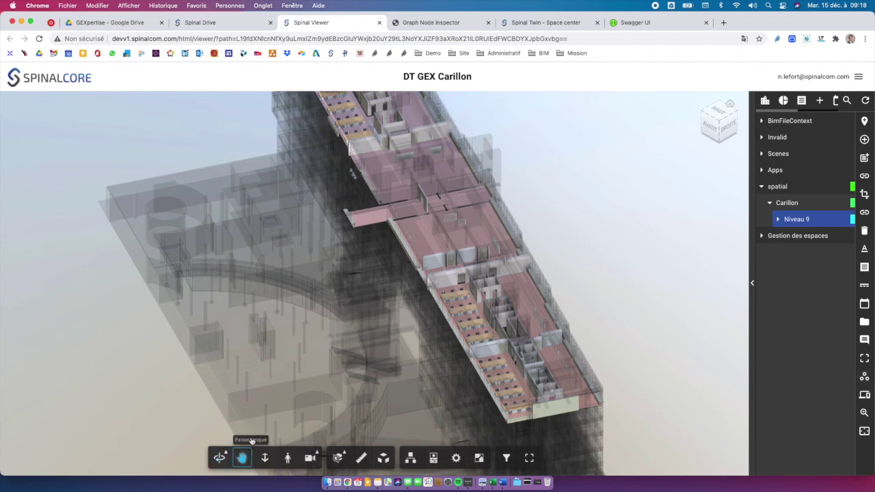
drag(362, 135, 349, 288)
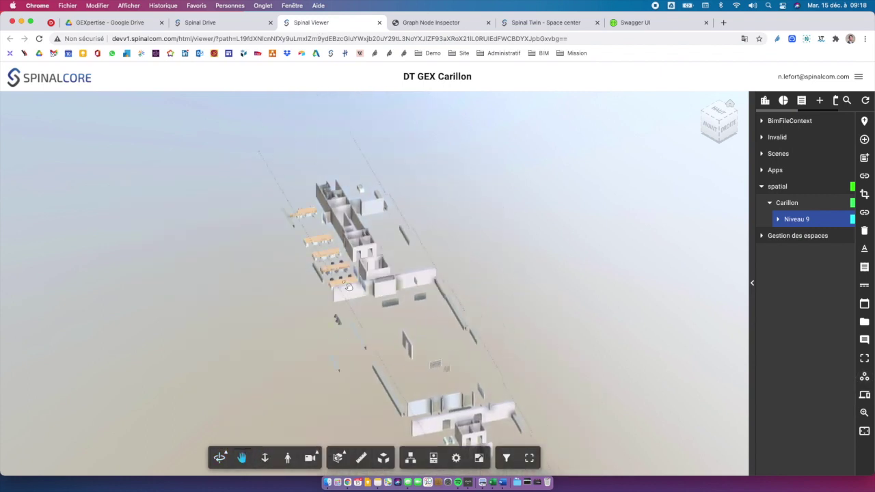
scroll(349, 287, up, 10)
click(358, 244)
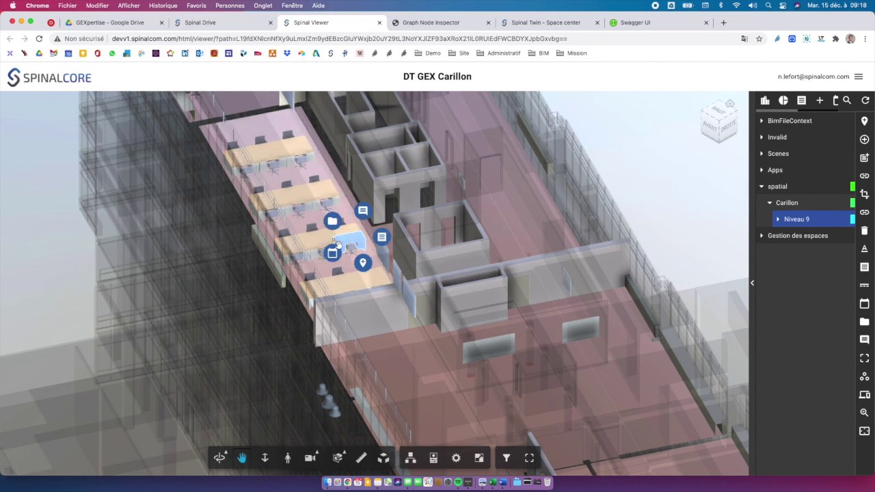
Open the DEI digital twin from the shared Test DEI folder of Spinal Drive in the viewer.
click(232, 29)
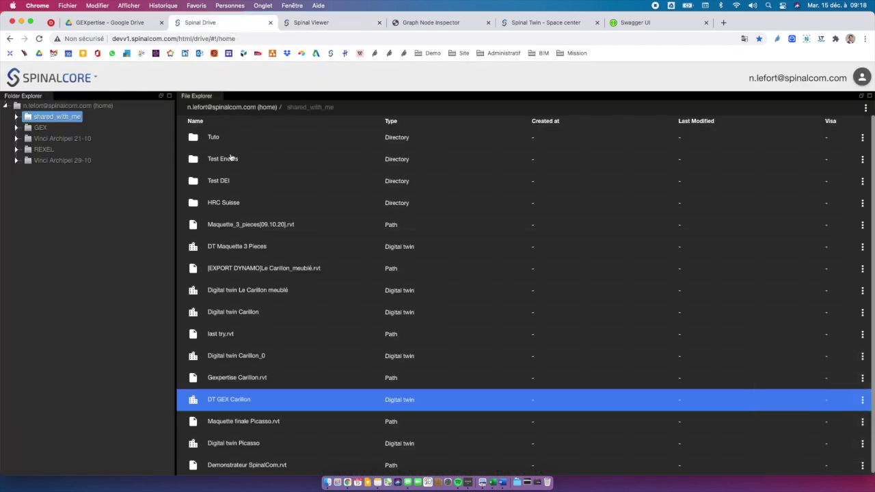
double_click(231, 158)
click(60, 116)
click(222, 184)
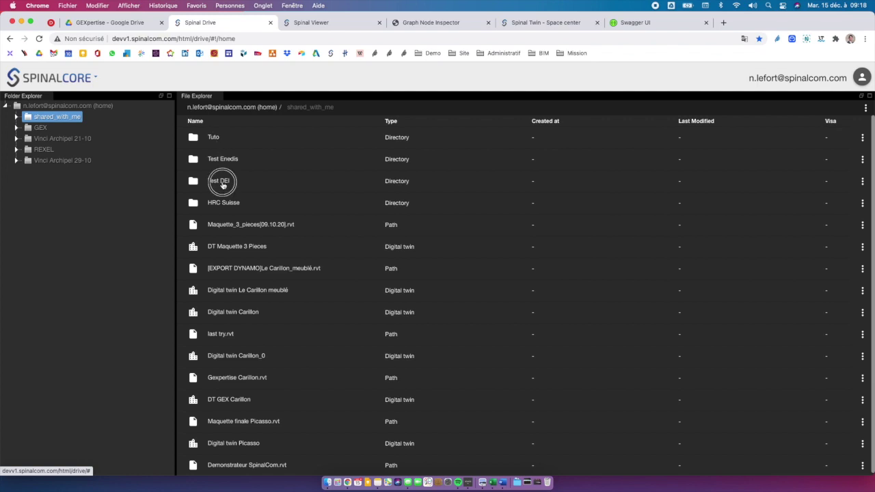
double_click(223, 182)
click(217, 138)
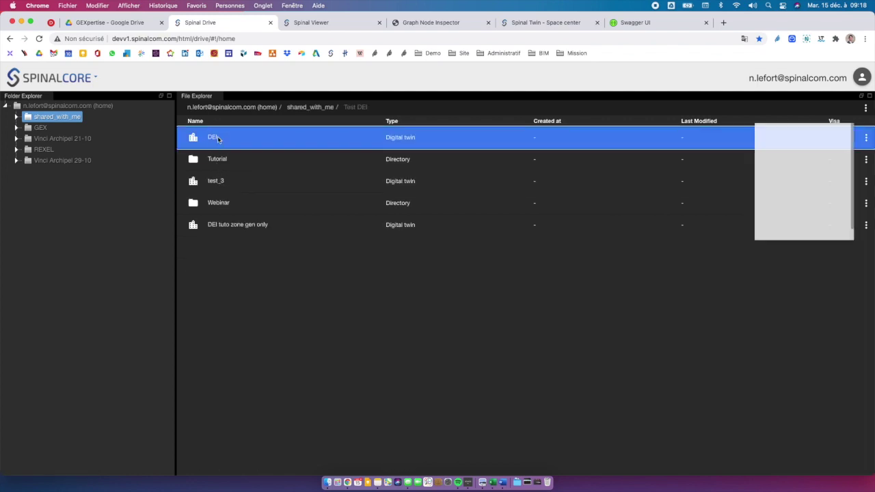
click(799, 178)
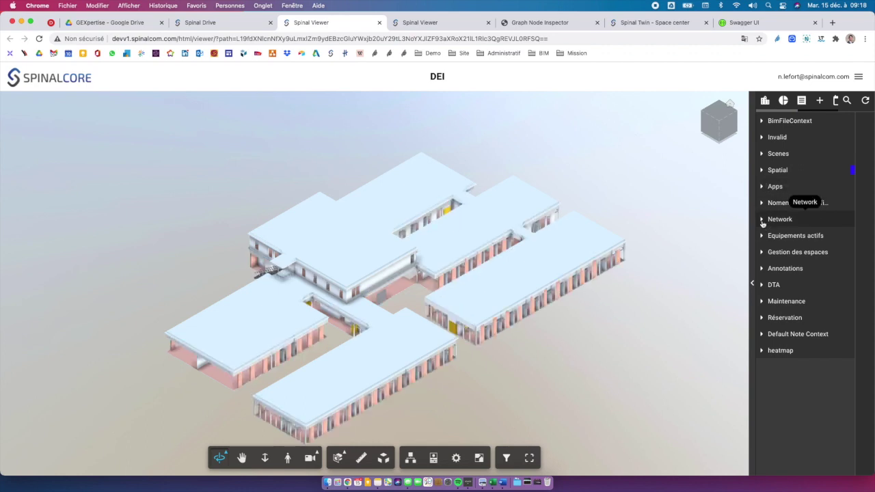
Expand NetworkVirtual in the Network context and view the enlarged endpoint dashboard of Automate 64, closing it when done.
click(762, 219)
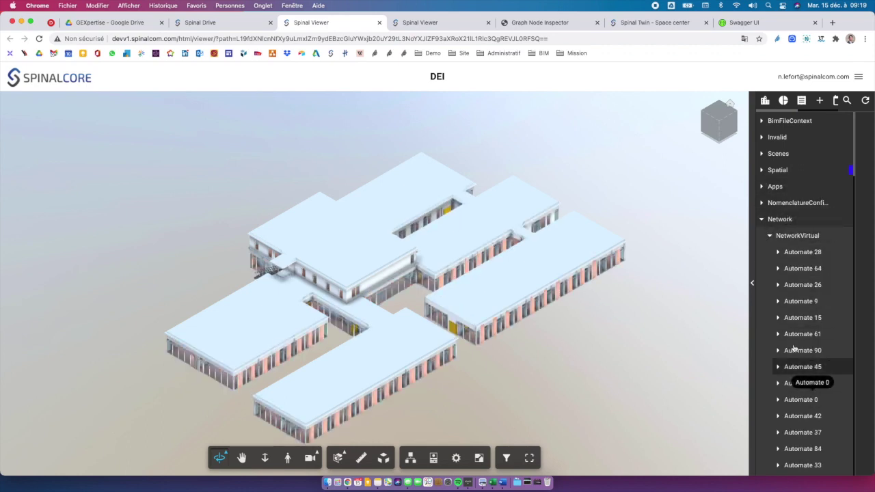
click(794, 269)
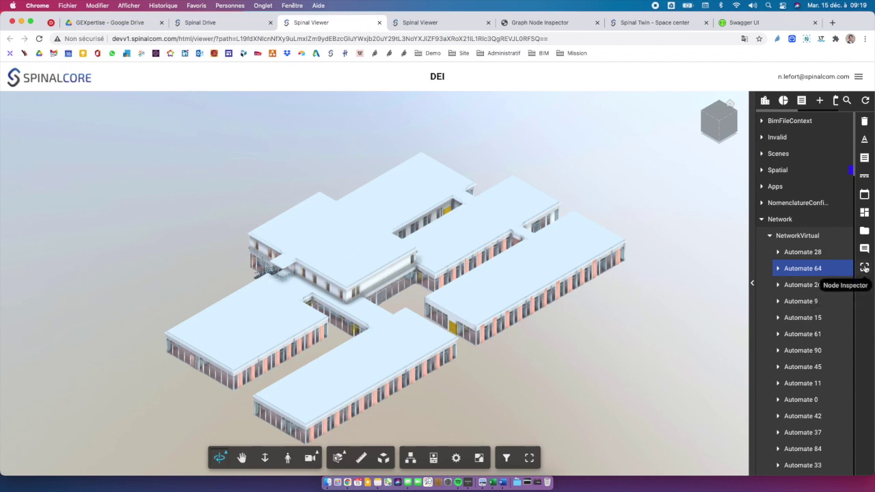
click(864, 212)
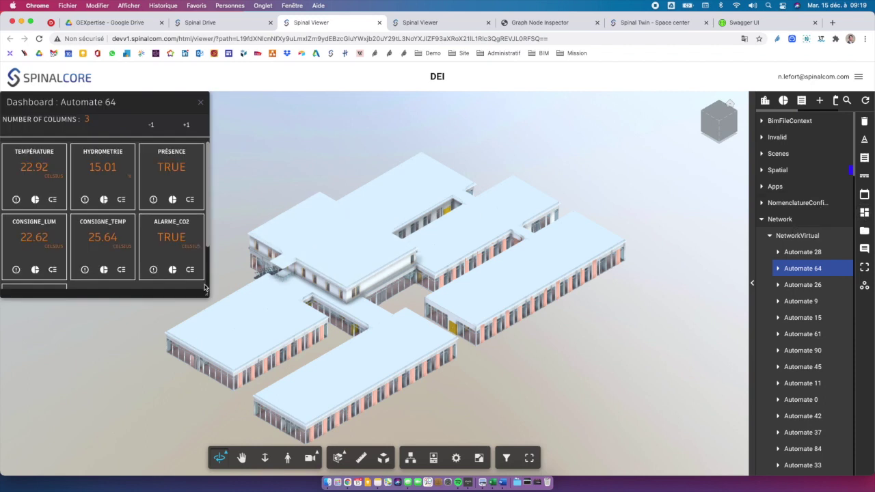
drag(205, 294, 283, 367)
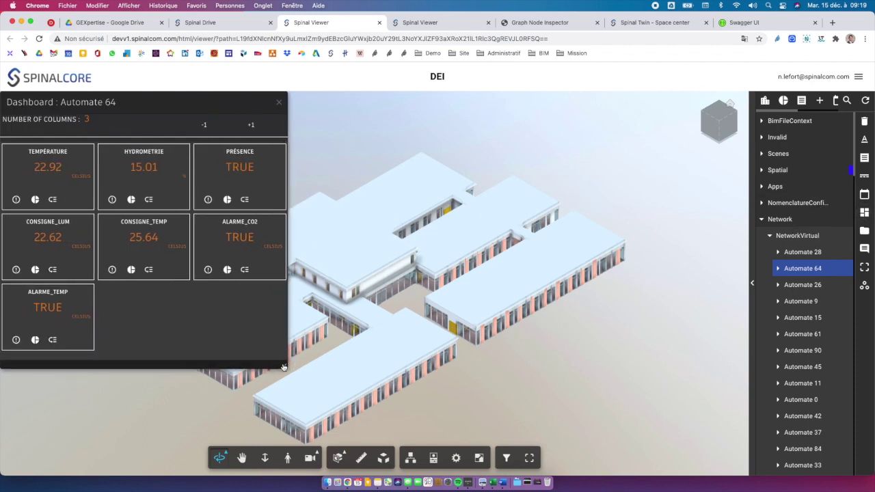
click(279, 103)
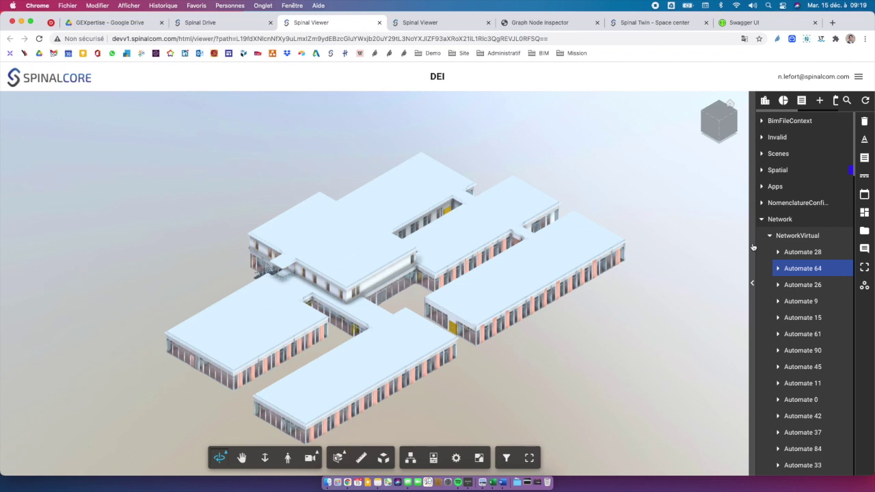
Expand the DEI building in the Spatial context, isolate its Ground Floor and hide the Pièces category in the model.
click(762, 170)
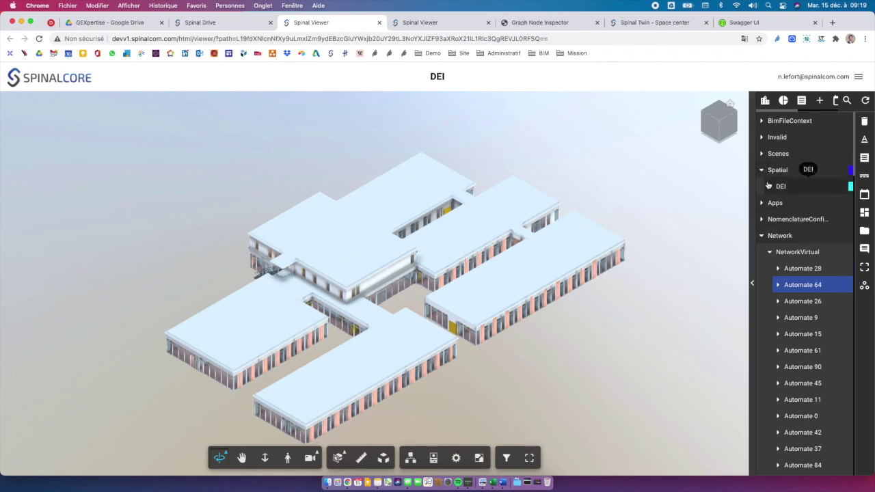
click(769, 186)
click(802, 202)
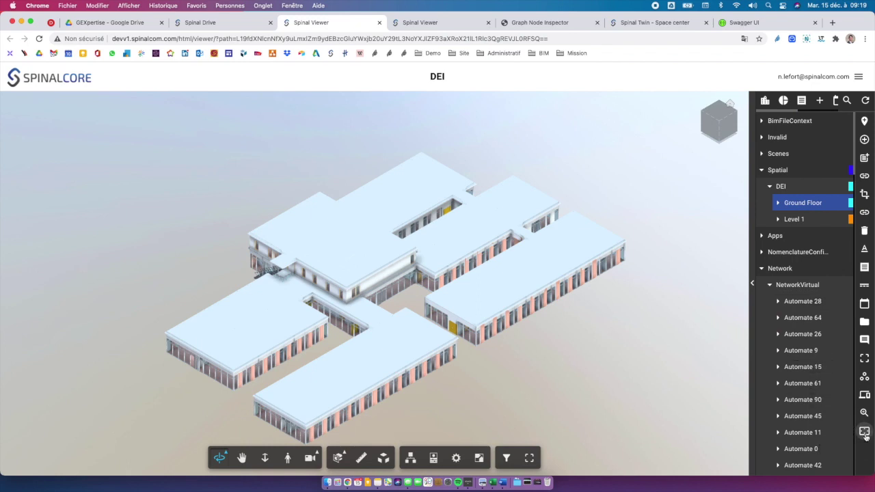
click(410, 457)
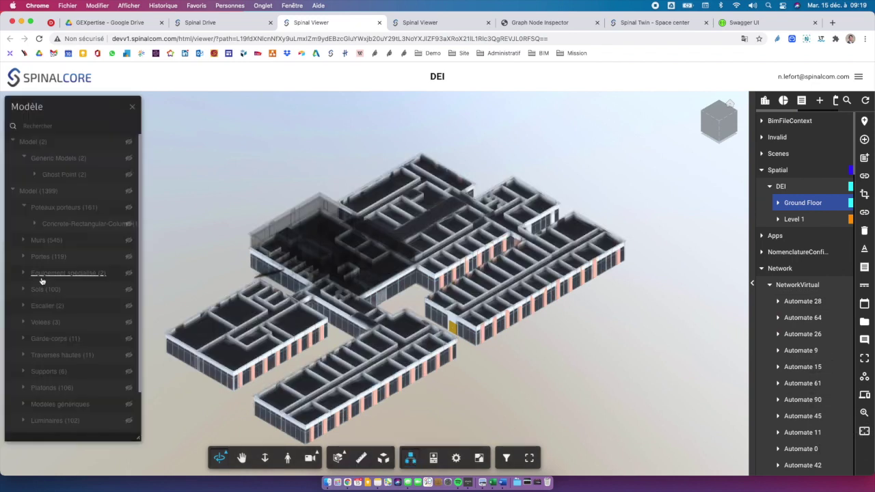
click(128, 424)
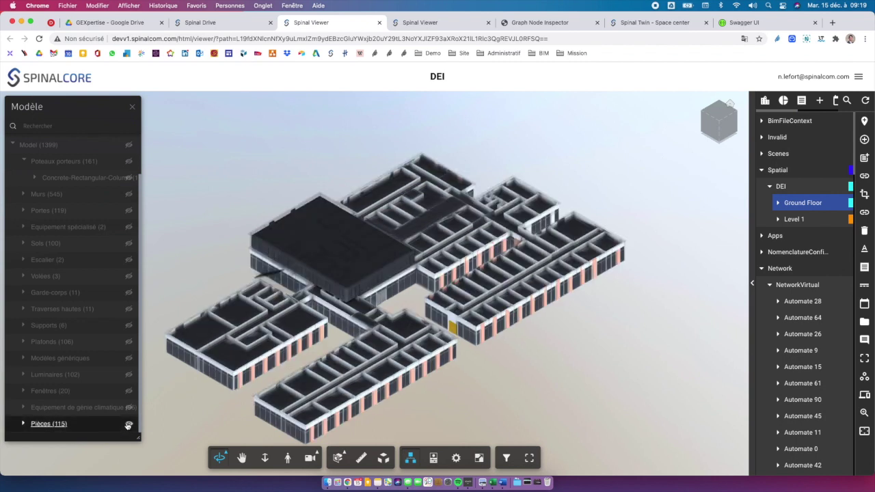
View the ground floor from above and open the dashboard of the under-ceiling split unit, closing the model browser.
drag(495, 275, 439, 345)
click(551, 304)
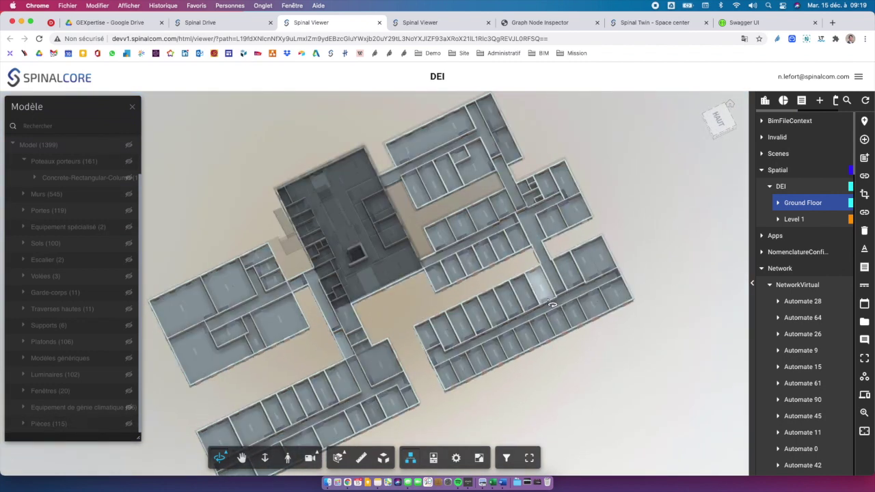
right_click(551, 304)
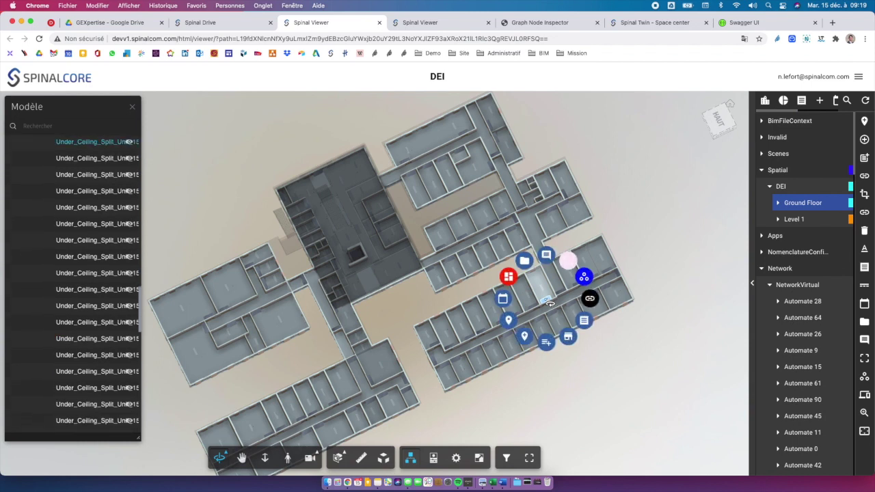
click(508, 276)
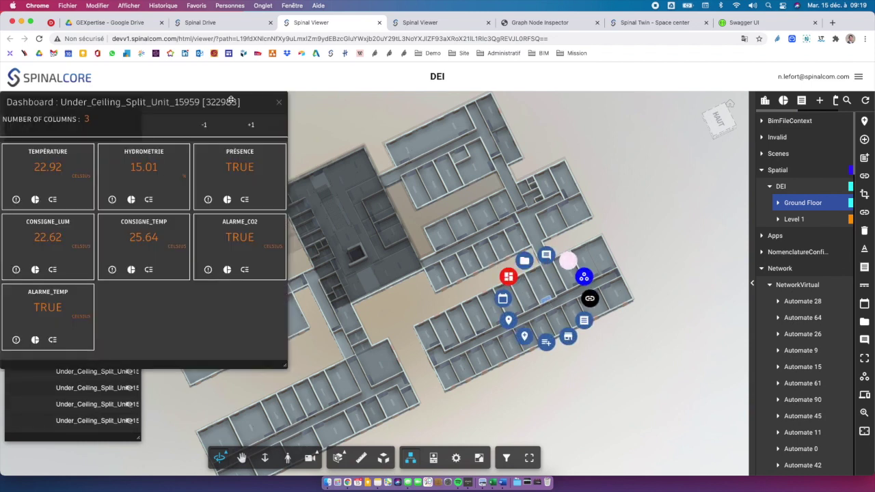
drag(231, 100, 521, 106)
click(132, 107)
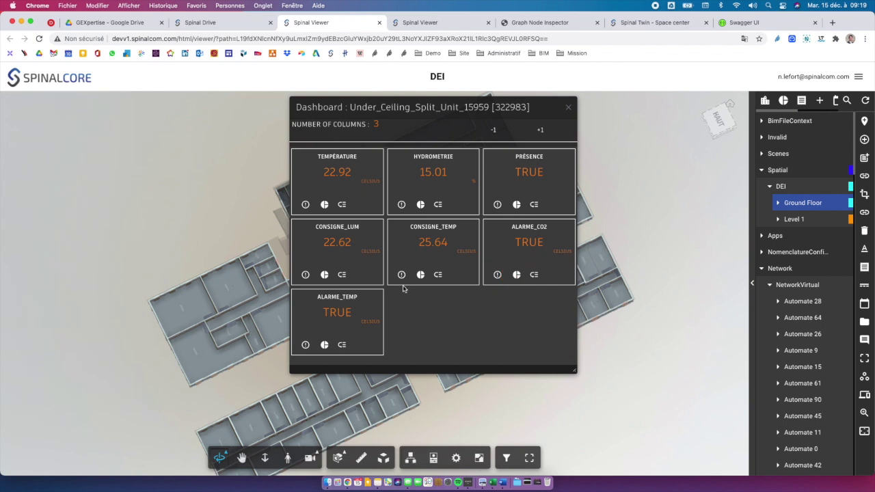
Chart the split unit's Température endpoint over the J-1 period, closing the chart and the dashboard when done.
click(326, 205)
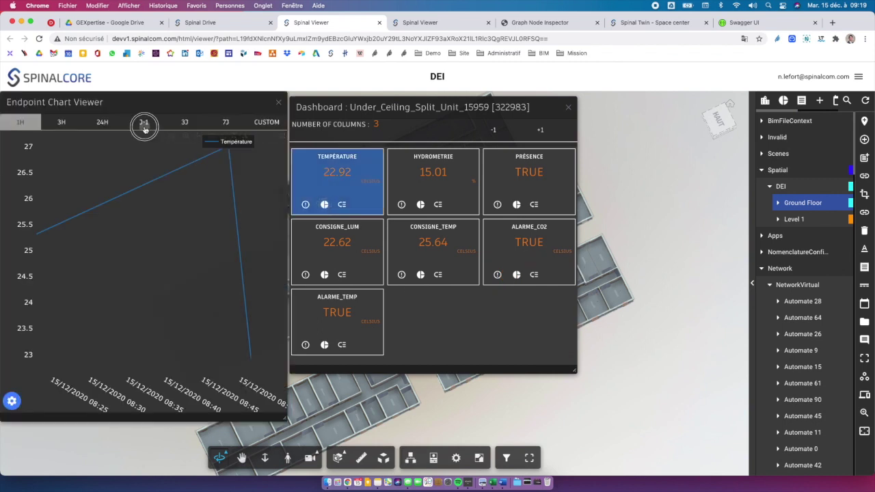
click(144, 125)
click(278, 102)
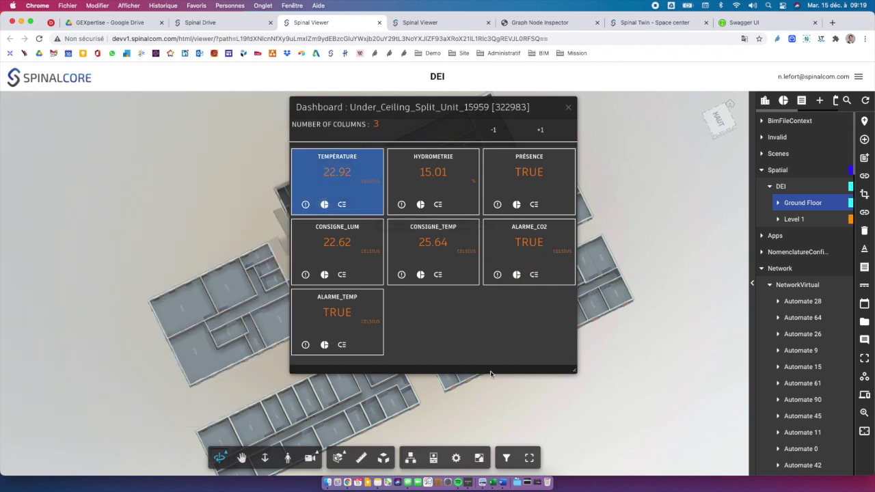
click(567, 110)
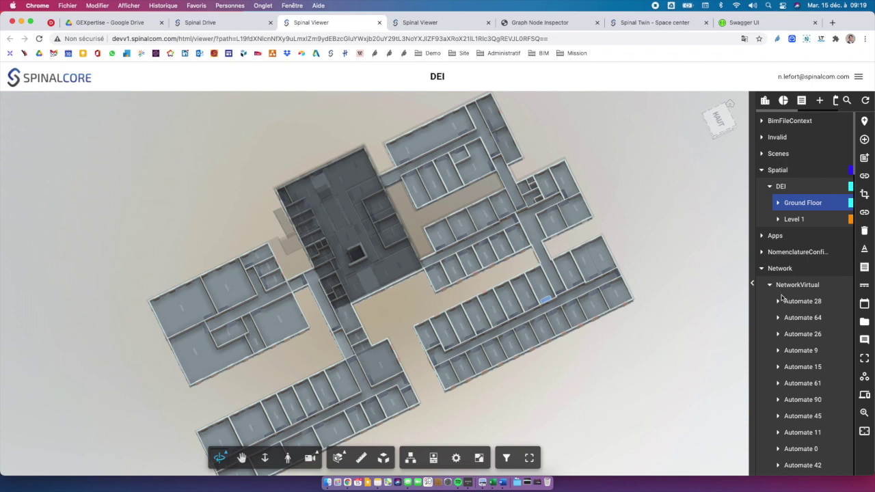
Inspect Automate 28 in the graph node inspector by spreading out its hasBmsEndpoint children, closing the inspector page when done.
click(807, 305)
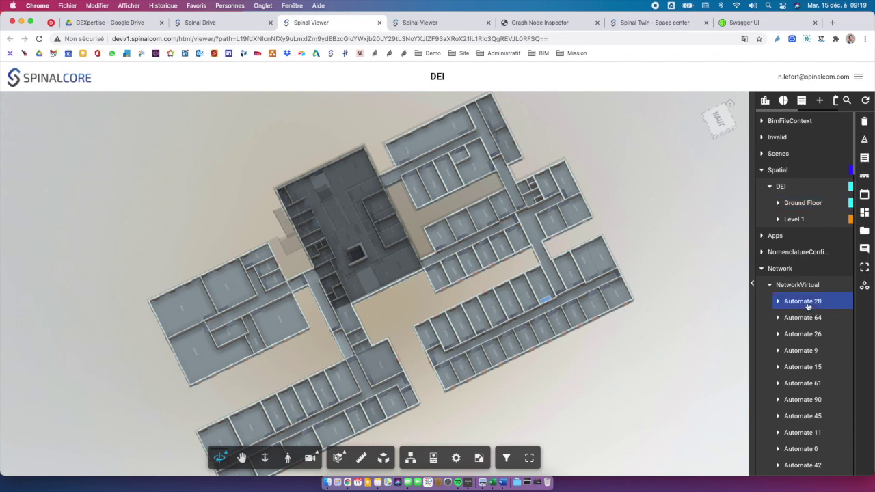
click(864, 286)
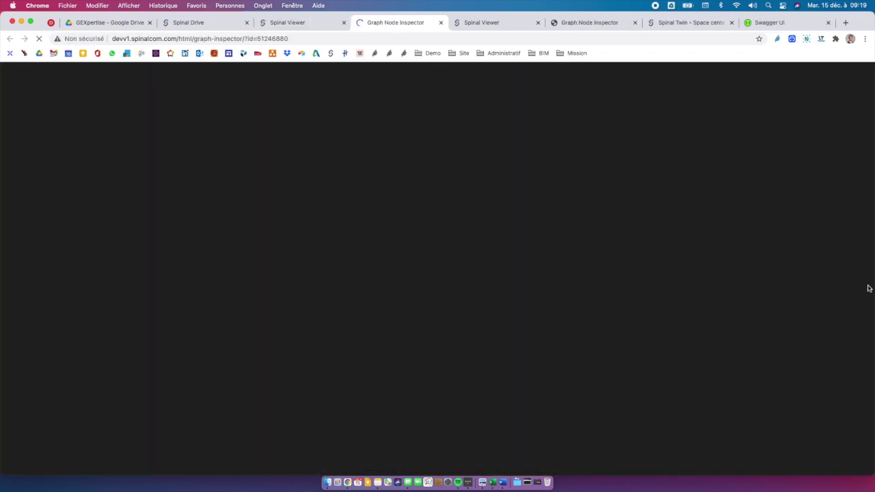
click(305, 298)
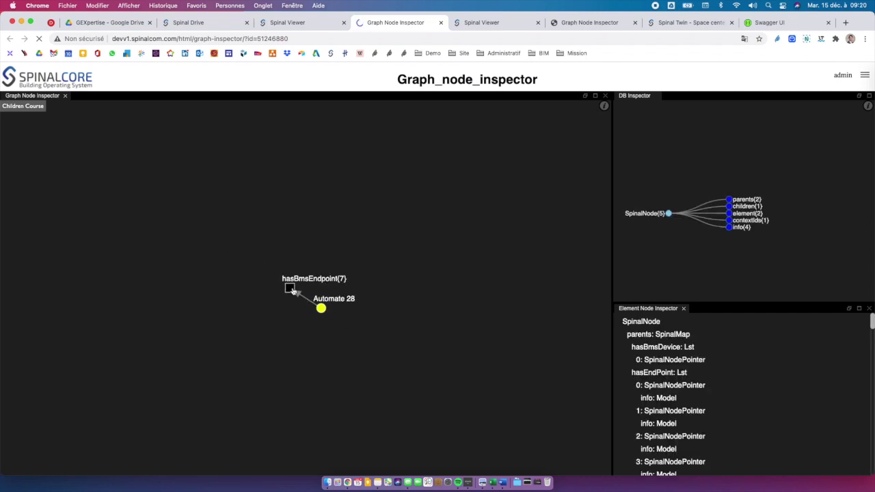
click(291, 289)
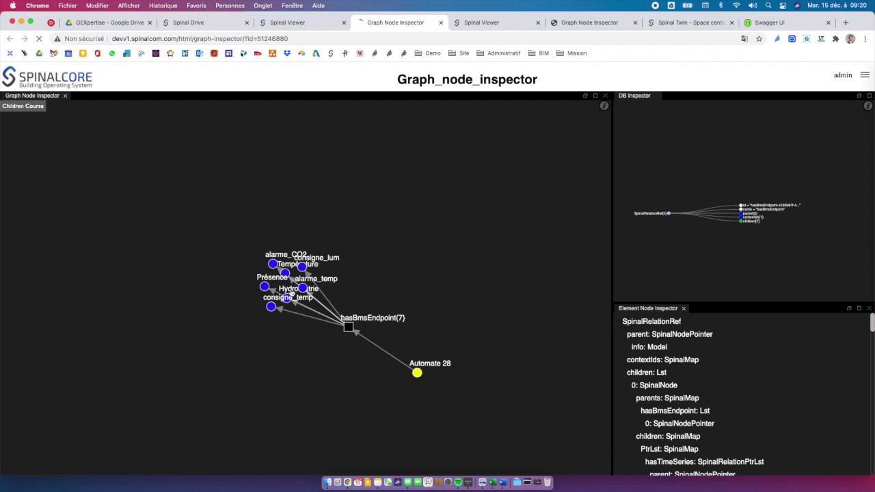
drag(275, 311, 286, 354)
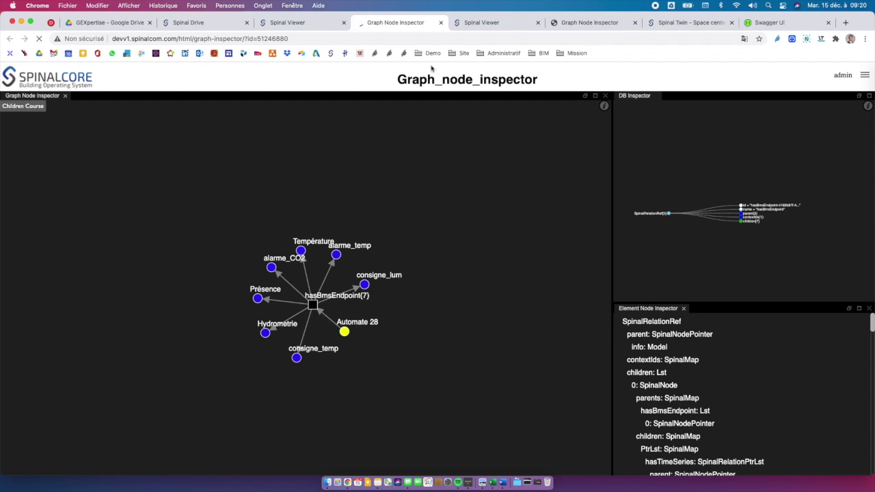
click(440, 23)
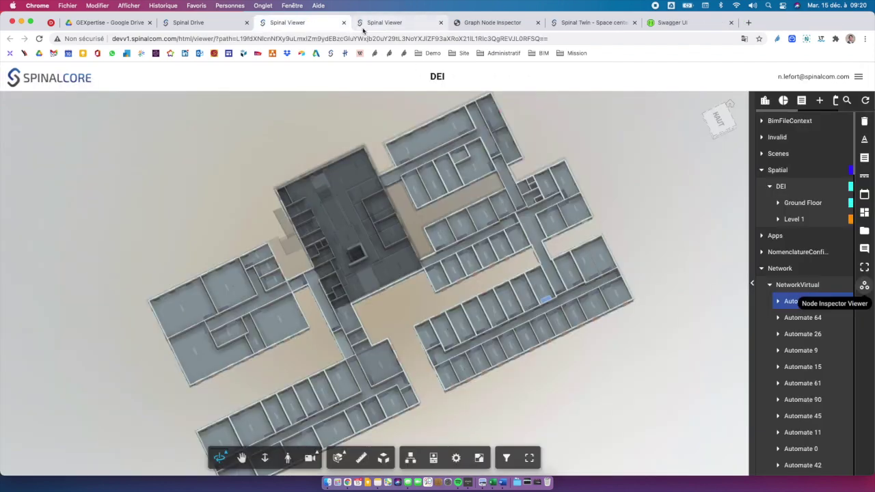
Collapse the Network context and expand the heatmap context, with the ground floor shown in a tilted view.
click(763, 270)
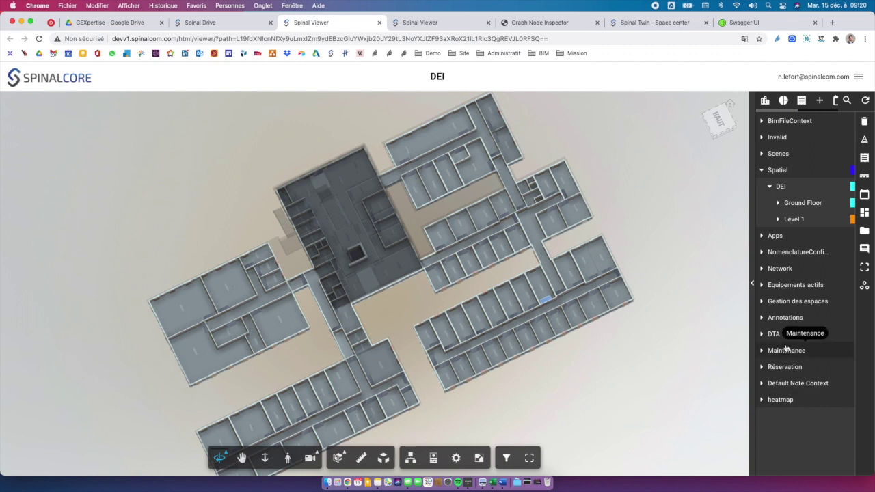
click(762, 401)
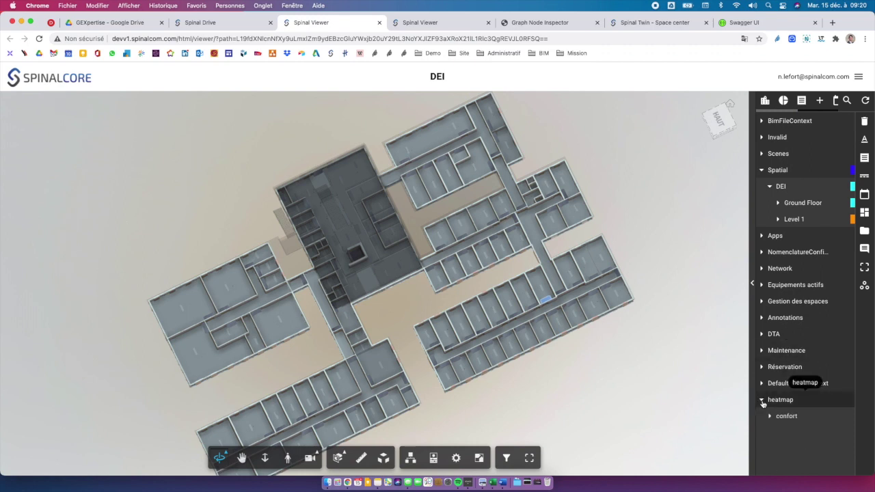
drag(521, 391, 508, 370)
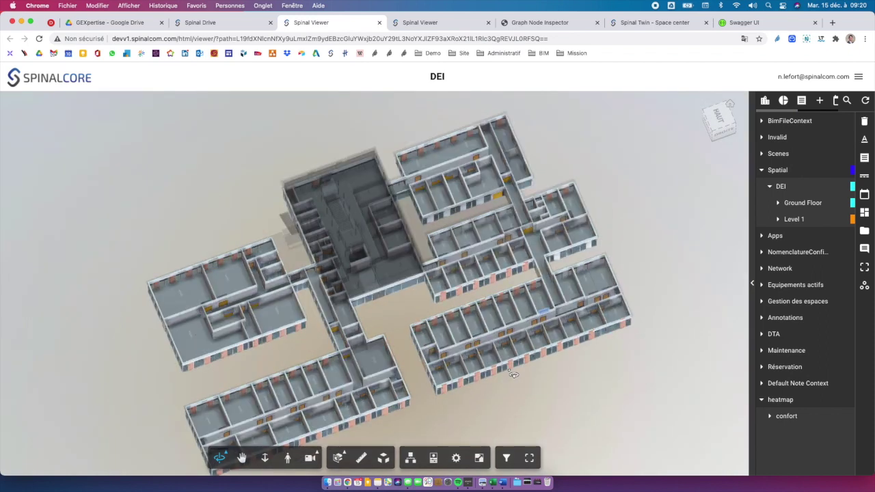
Switch back to the DT GEX Carillon viewer and look over the Niveau 9 offices.
click(436, 27)
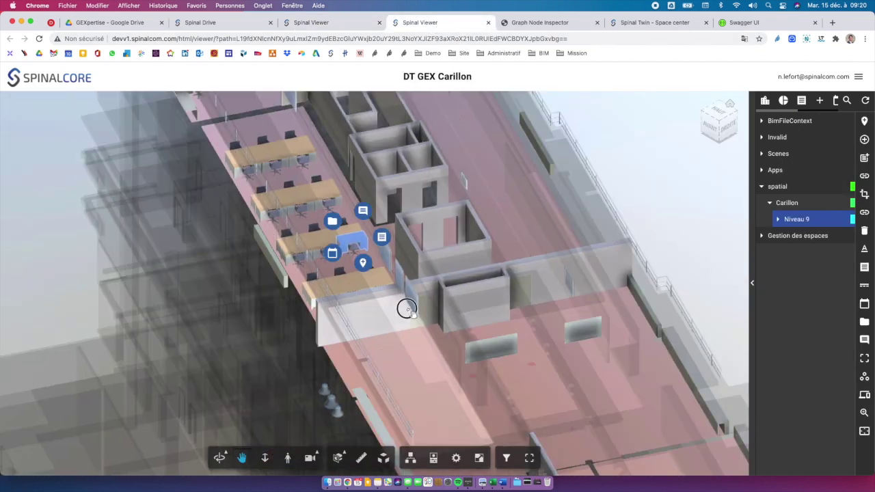
drag(407, 309, 332, 407)
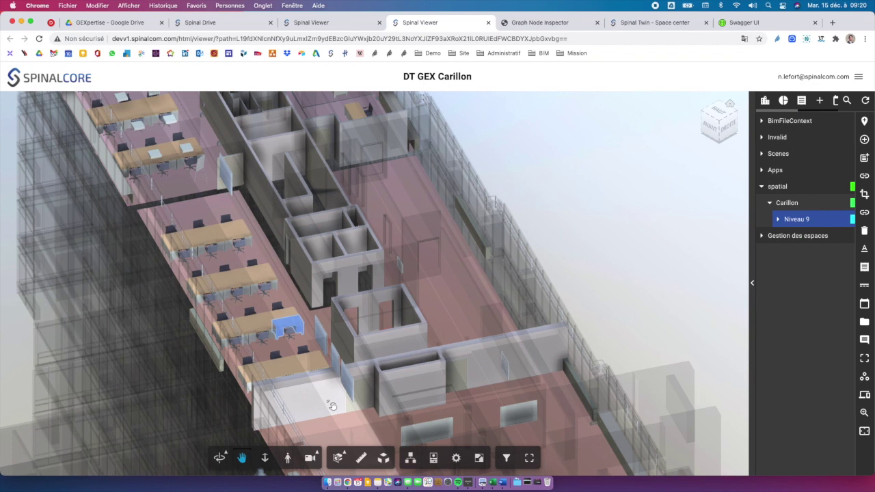